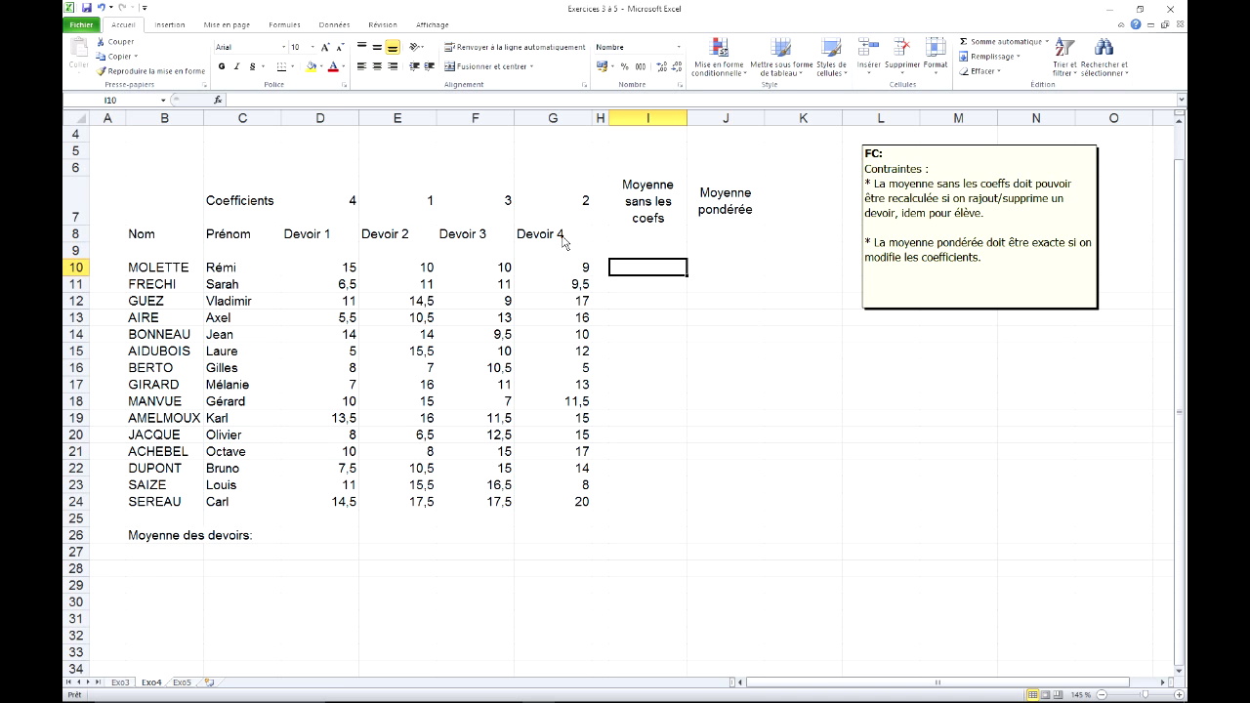
# Step: Review the four assignment coefficients, then select the first student's average cell I10
pyautogui.click(332, 205)
pyautogui.click(406, 205)
pyautogui.click(483, 205)
pyautogui.click(562, 209)
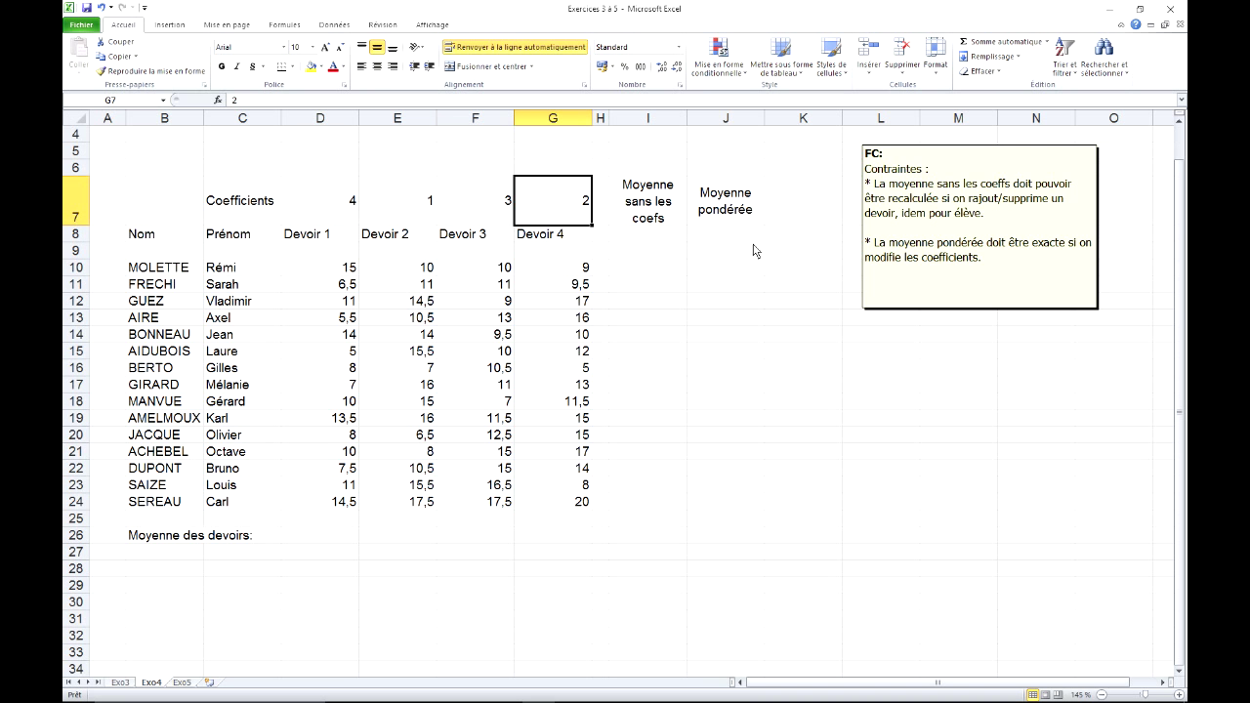
pyautogui.click(660, 277)
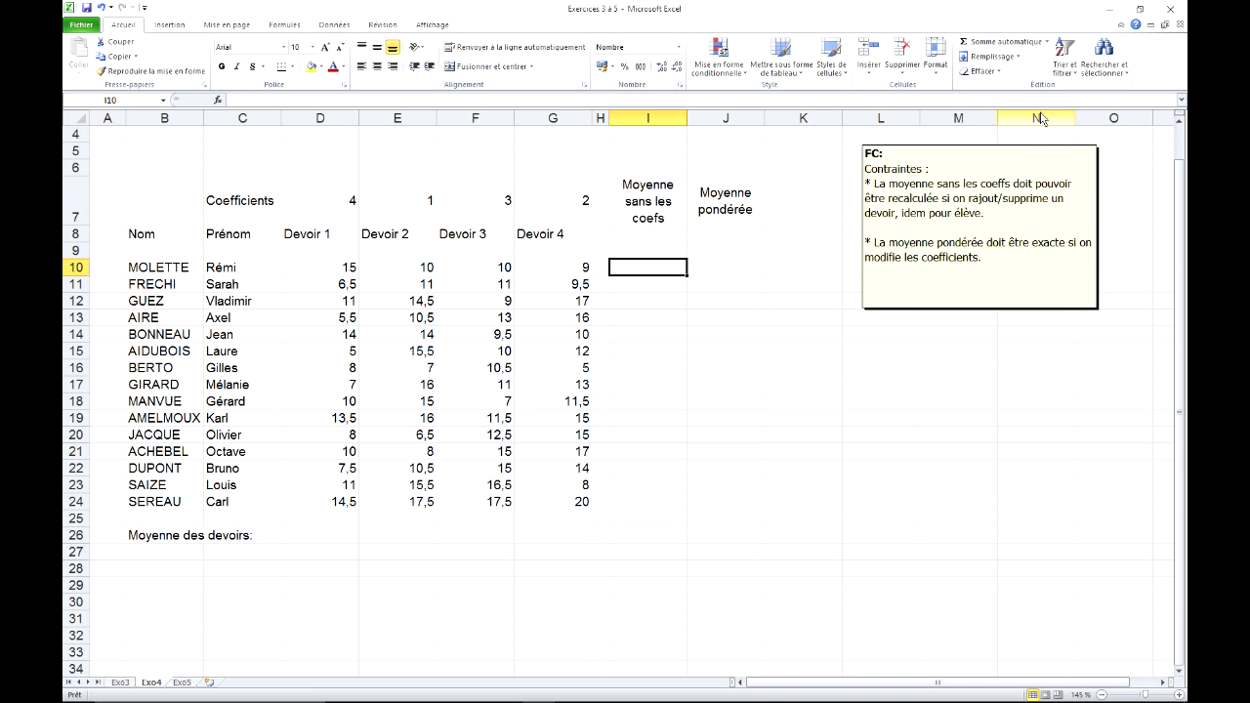
# Step: Insert a MOYENNE of the student's marks in I10 and copy it down to I24
pyautogui.click(1046, 43)
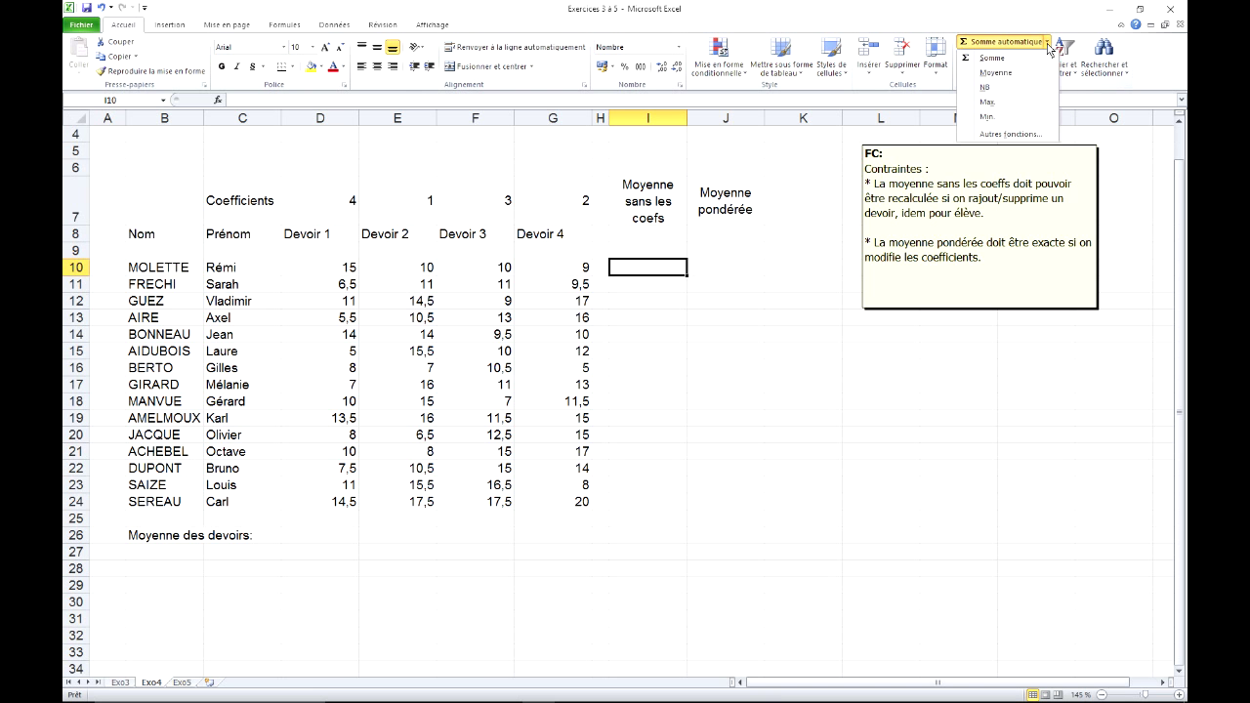
pyautogui.click(1006, 70)
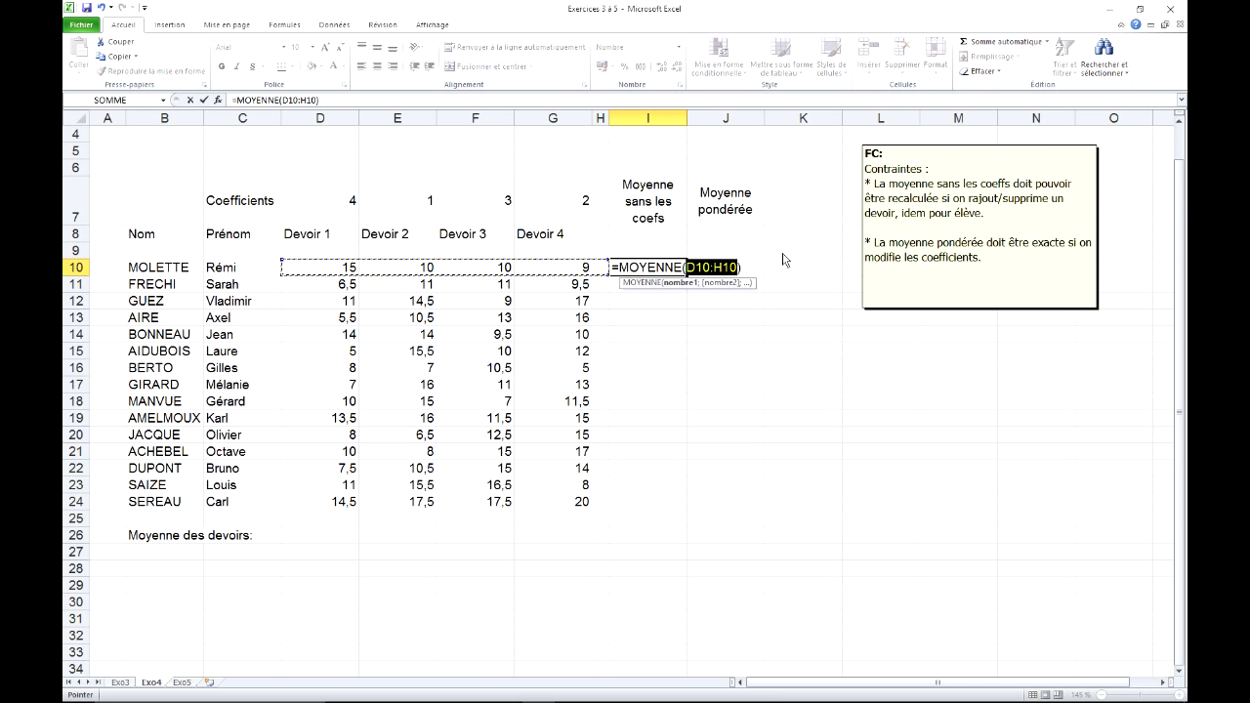
pyautogui.press('Return')
pyautogui.click(674, 269)
pyautogui.moveTo(686, 275); pyautogui.dragTo(630, 522)
pyautogui.click(640, 363)
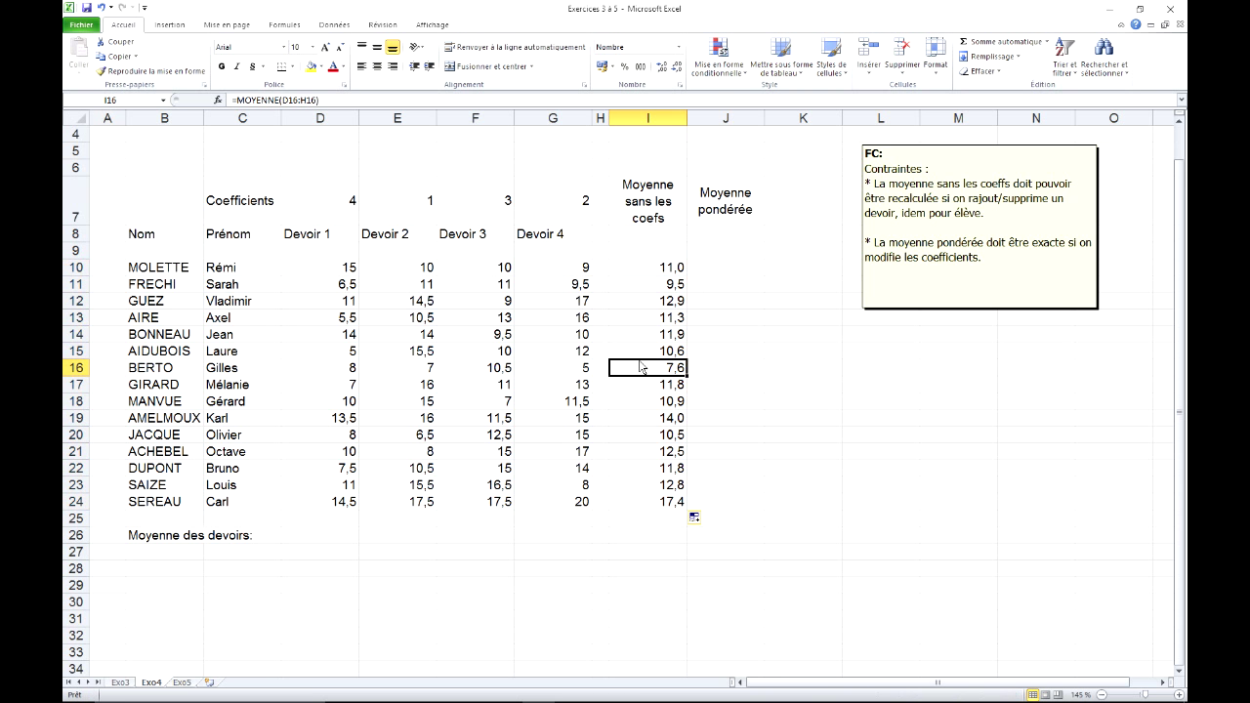
pyautogui.click(644, 305)
pyautogui.click(638, 272)
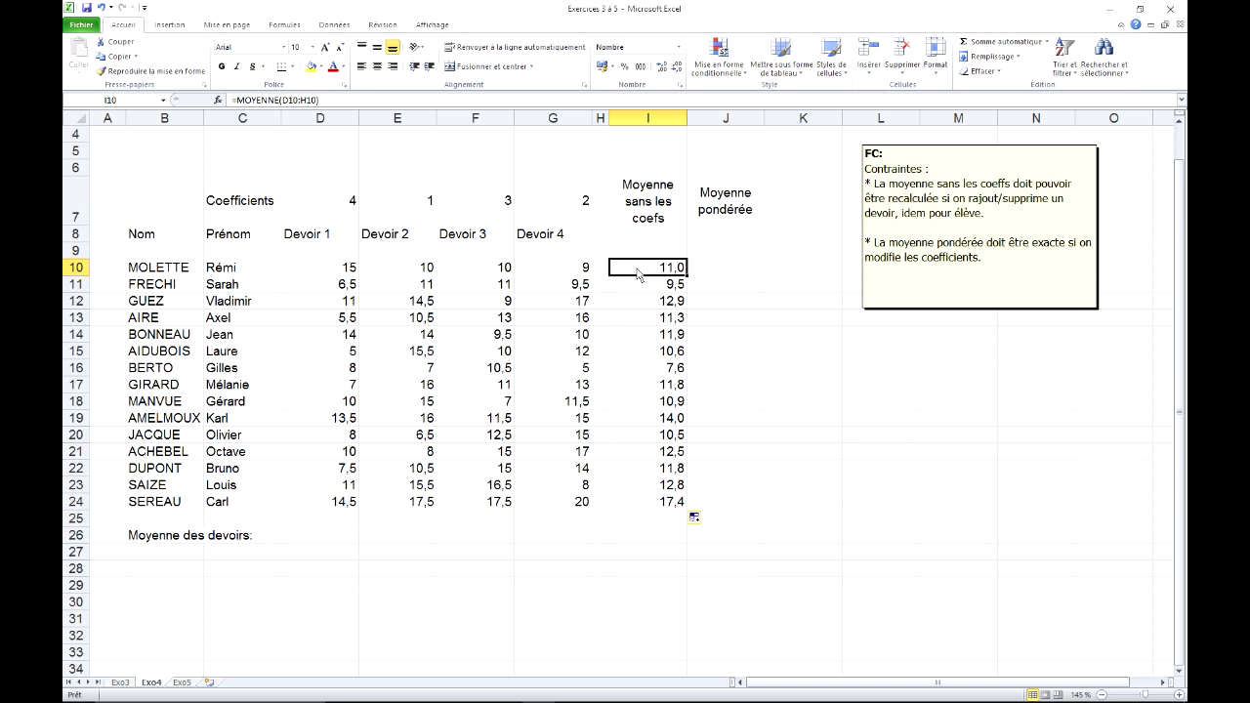
pyautogui.click(730, 274)
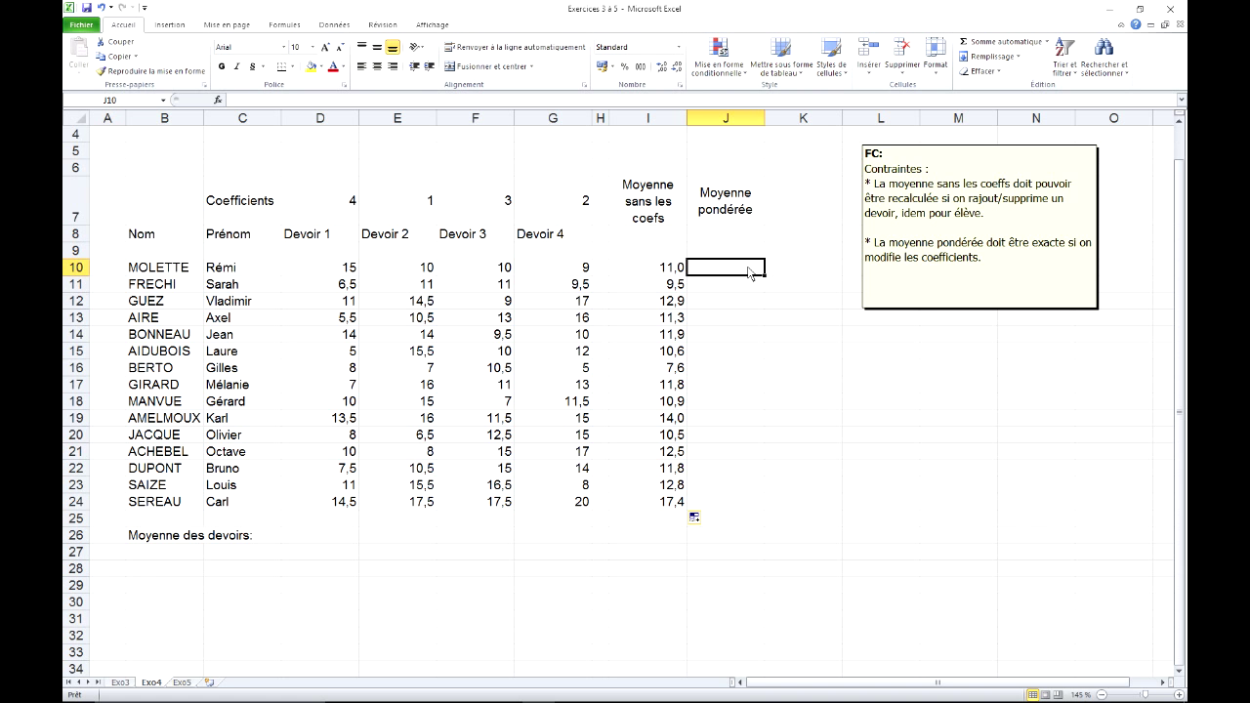
# Step: Build the numerator =(D7*D10+E7*E10+F7*F10+G7*G10) in J10 from each coefficient and mark
pyautogui.write('=')
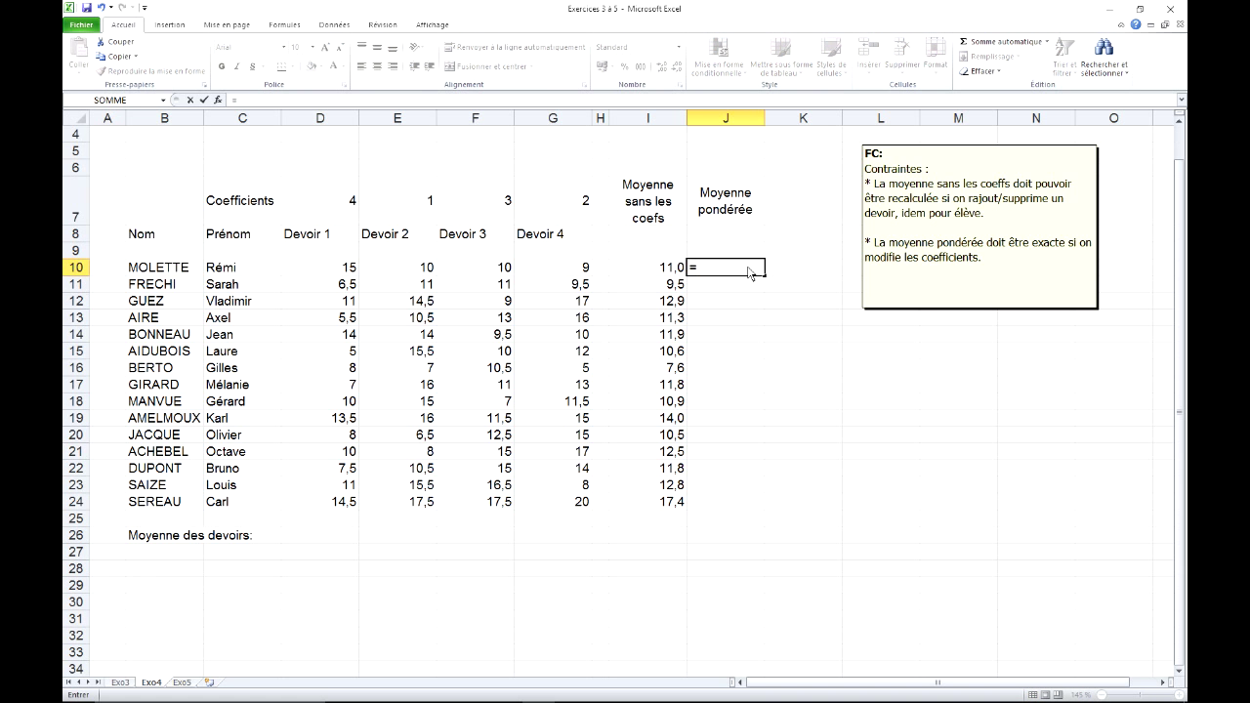
pyautogui.write('(')
pyautogui.click(317, 206)
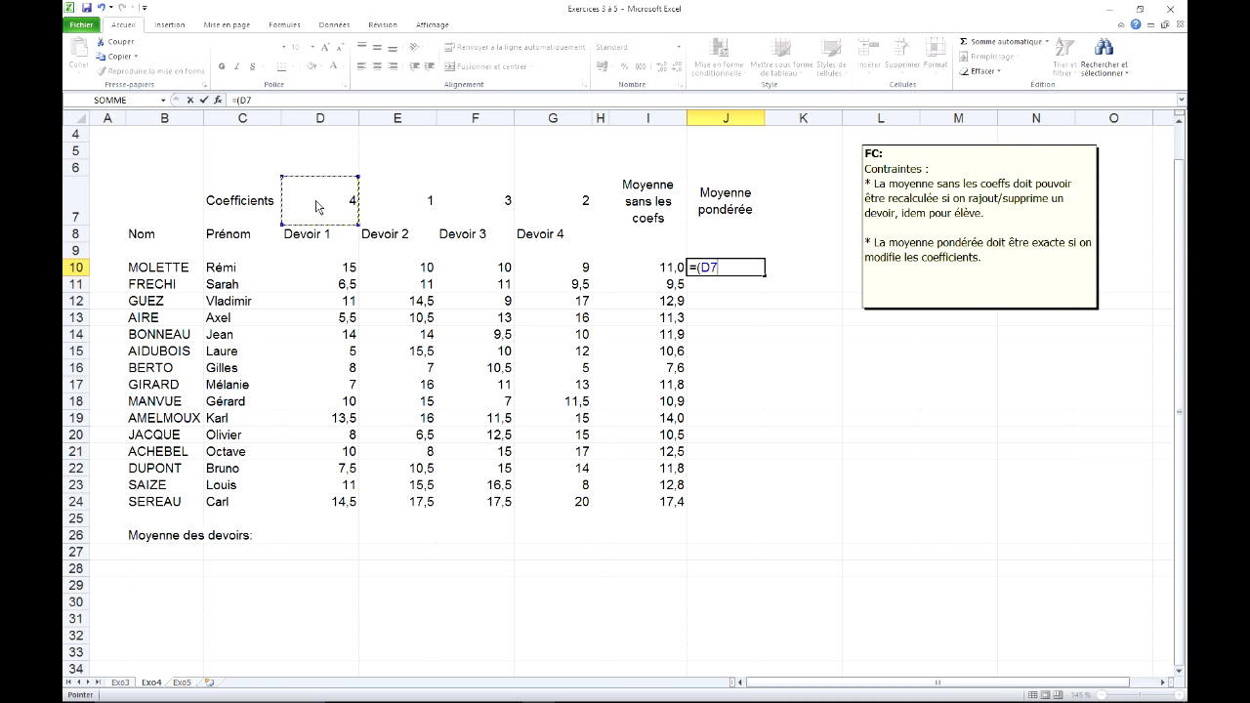
pyautogui.write('*')
pyautogui.click(330, 273)
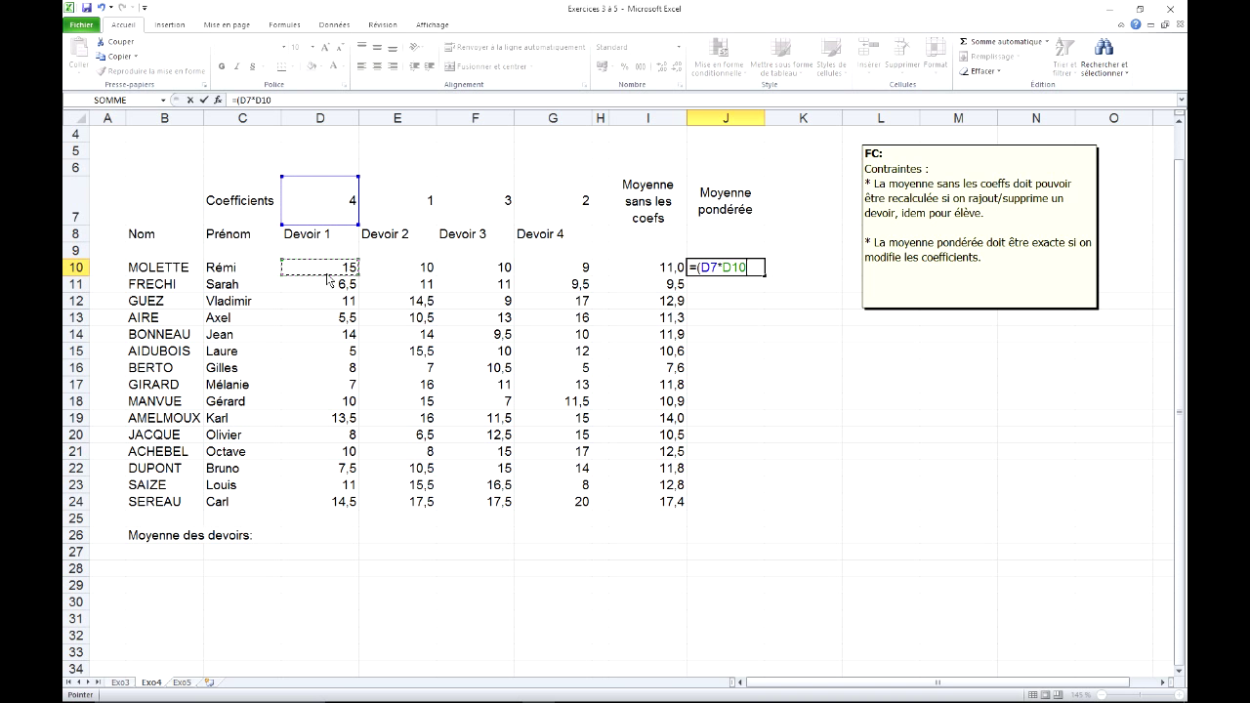
pyautogui.write('+')
pyautogui.click(406, 211)
pyautogui.write('*')
pyautogui.click(395, 269)
pyautogui.write('+')
pyautogui.click(482, 205)
pyautogui.write('*')
pyautogui.click(485, 277)
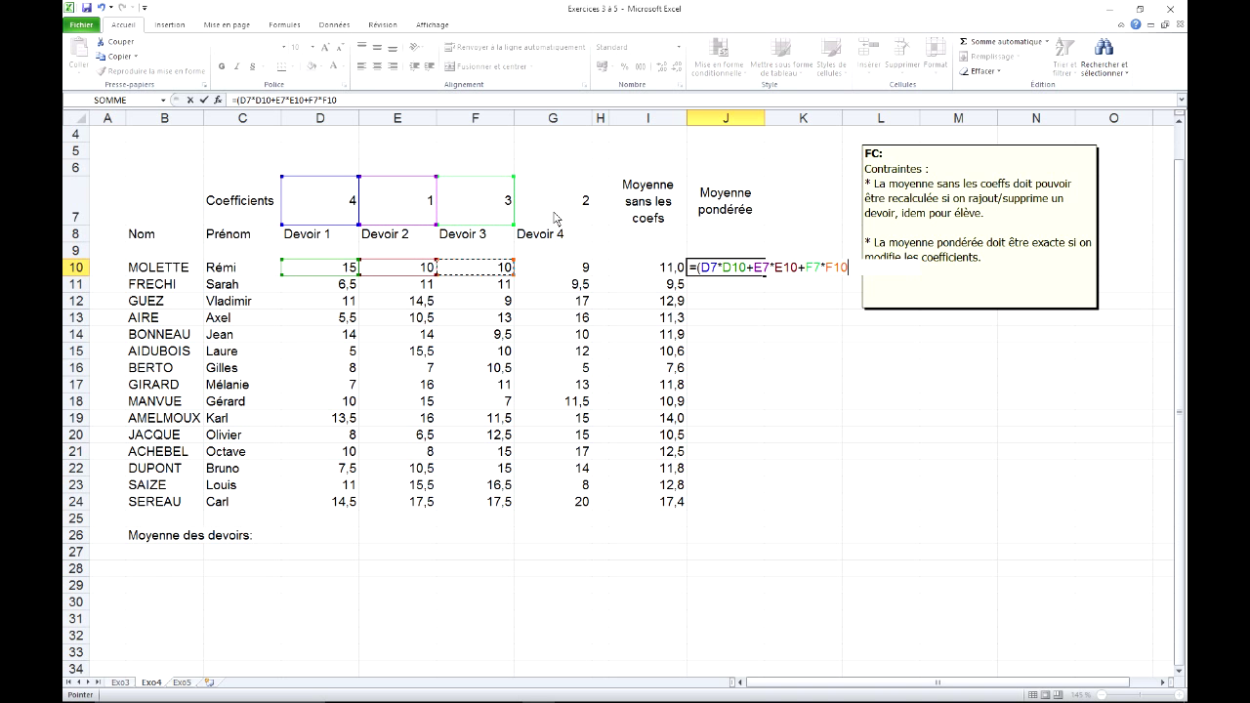
pyautogui.write('+')
pyautogui.click(554, 203)
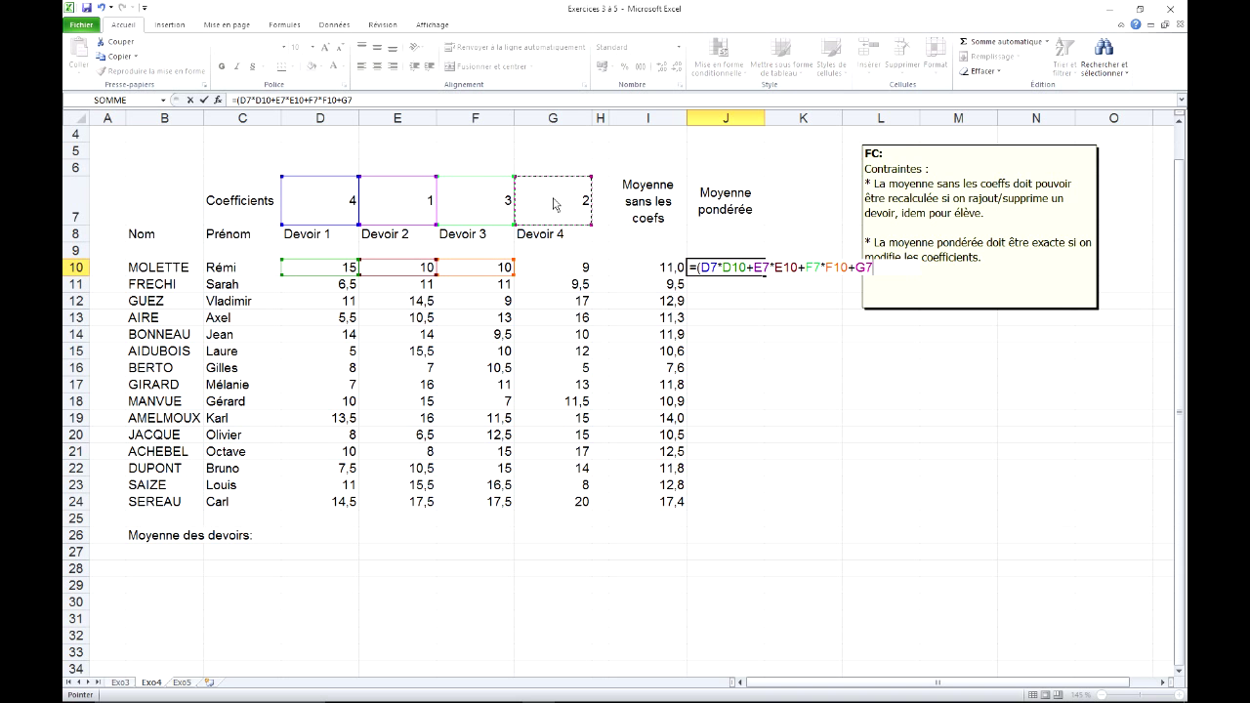
pyautogui.write('*')
pyautogui.click(547, 275)
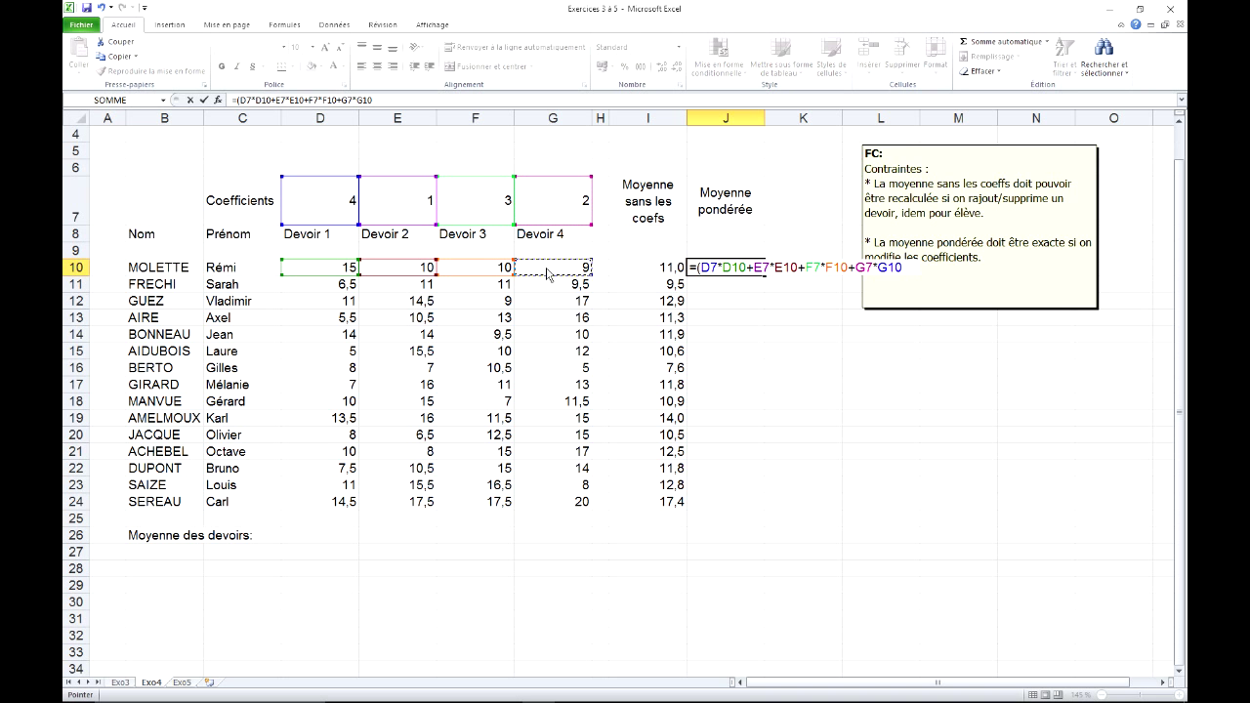
# Step: Divide by somme(D7:G7) and enter the formula, giving 11,8
pyautogui.write(')/')
pyautogui.write('somme(')
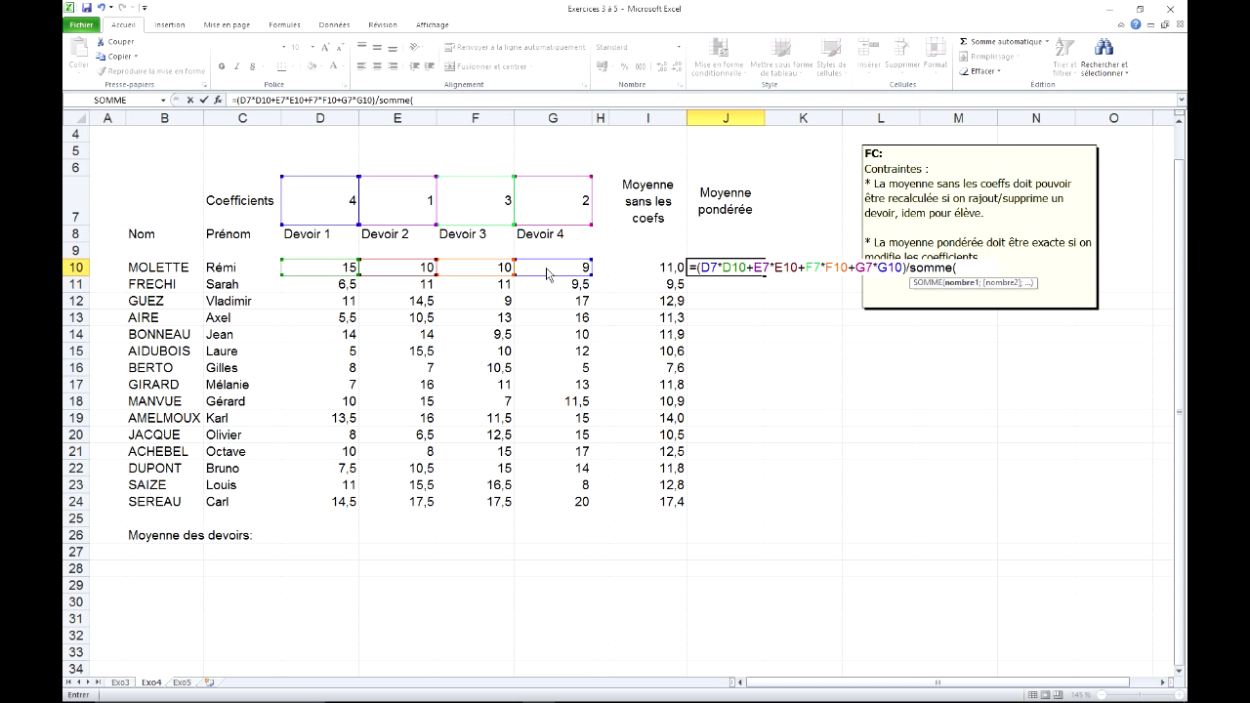
pyautogui.moveTo(332, 201); pyautogui.dragTo(548, 206)
pyautogui.write(')')
pyautogui.press('Return')
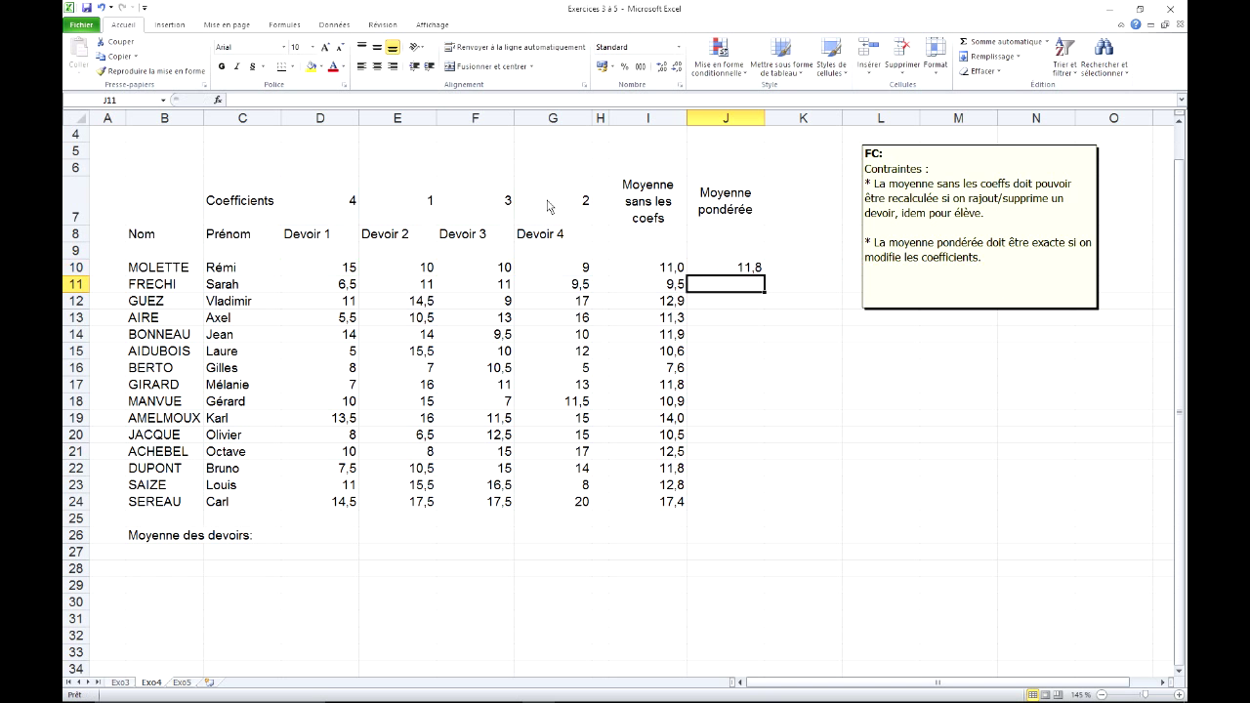
pyautogui.click(762, 273)
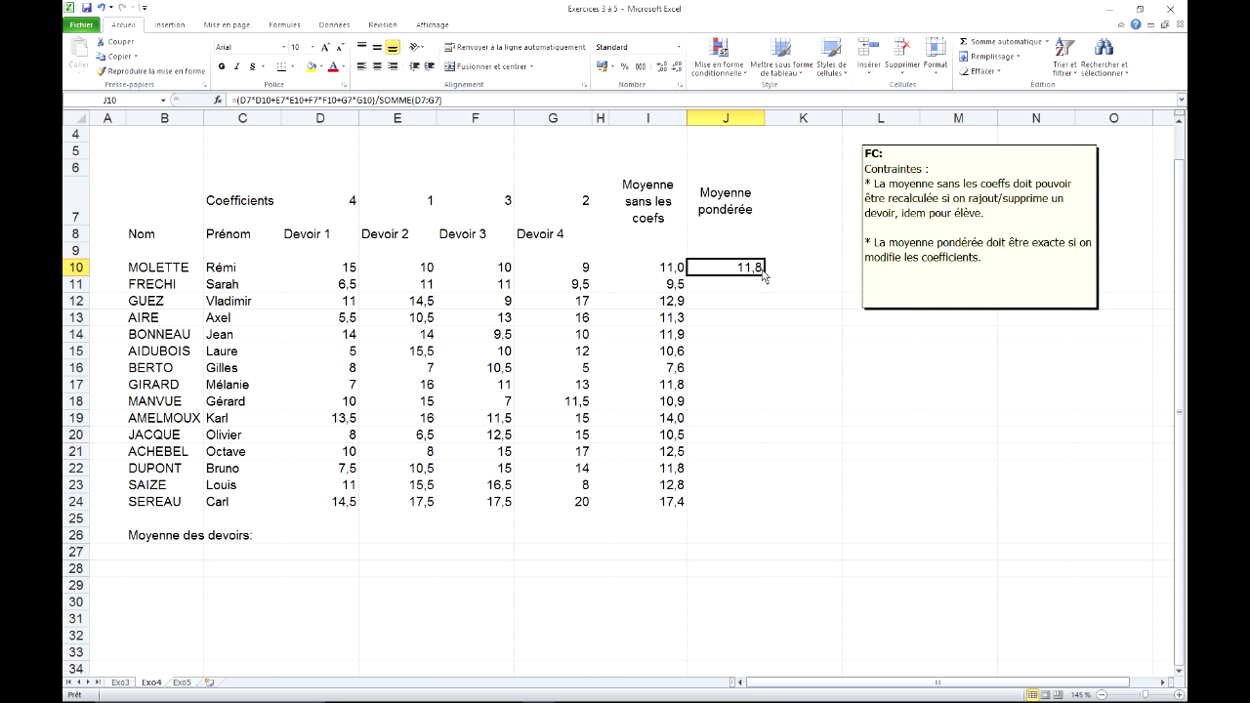
pyautogui.click(353, 202)
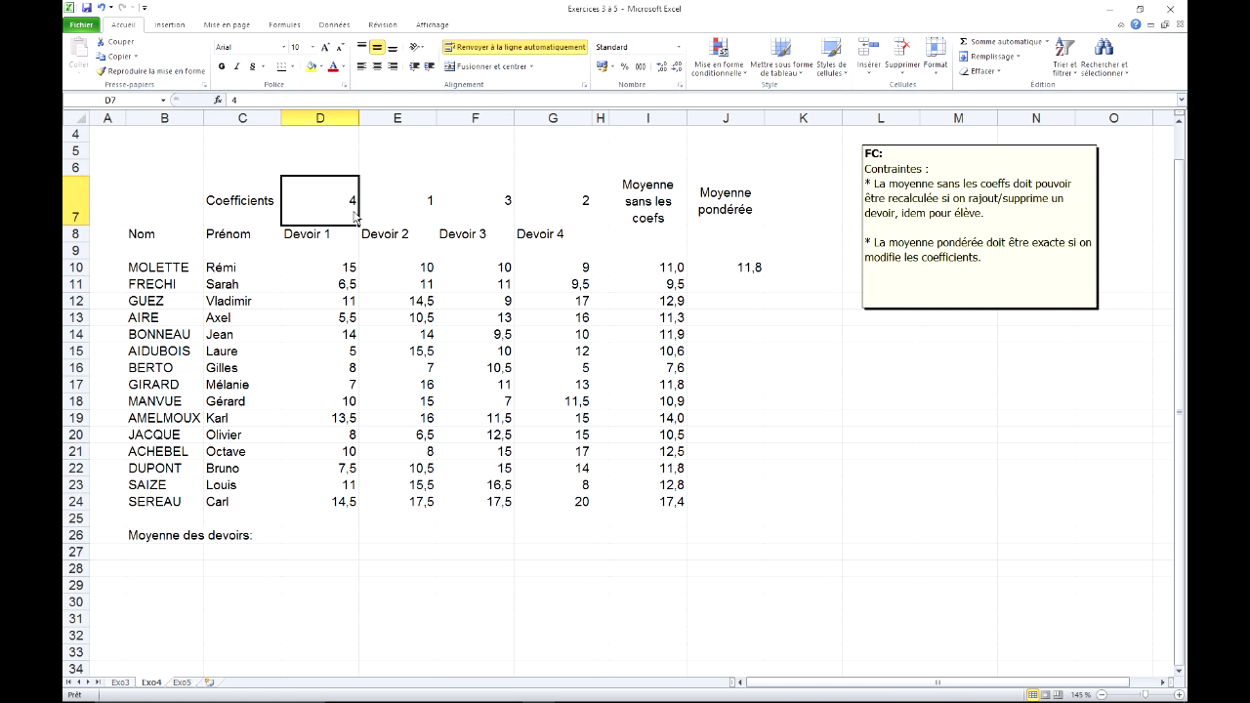
pyautogui.click(363, 232)
pyautogui.click(335, 215)
pyautogui.moveTo(372, 227); pyautogui.dragTo(578, 227)
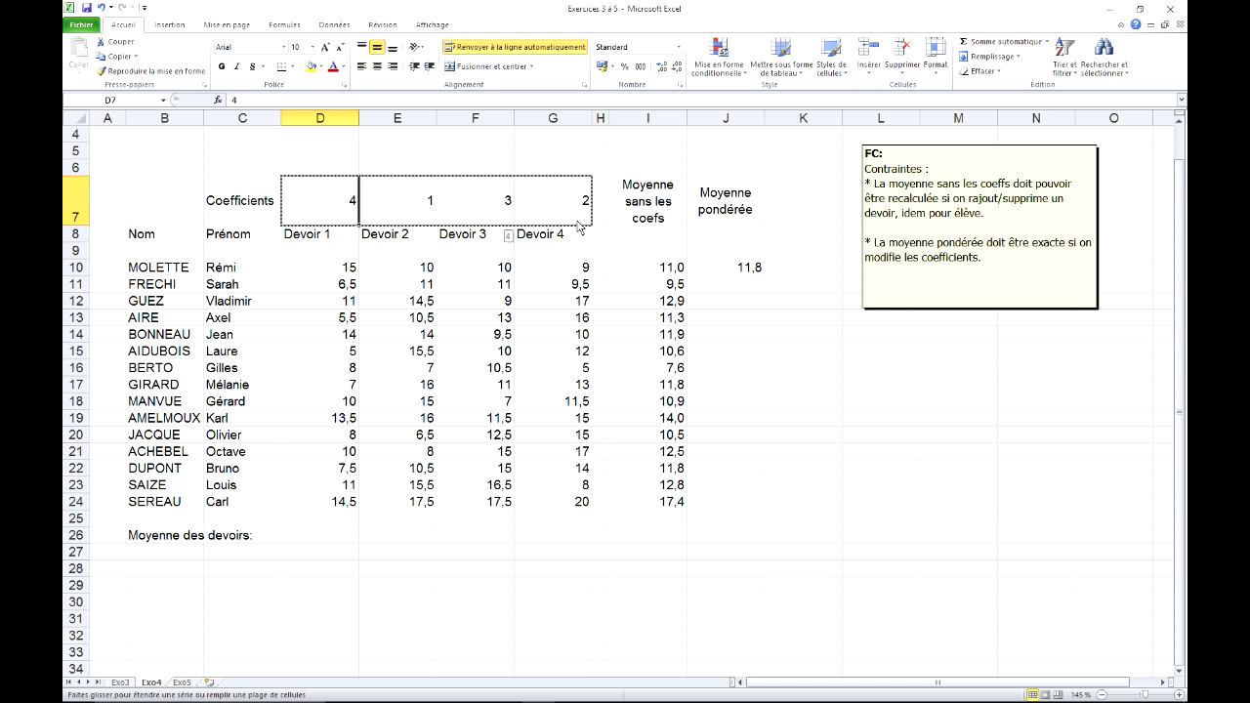
pyautogui.moveTo(578, 227); pyautogui.dragTo(579, 228)
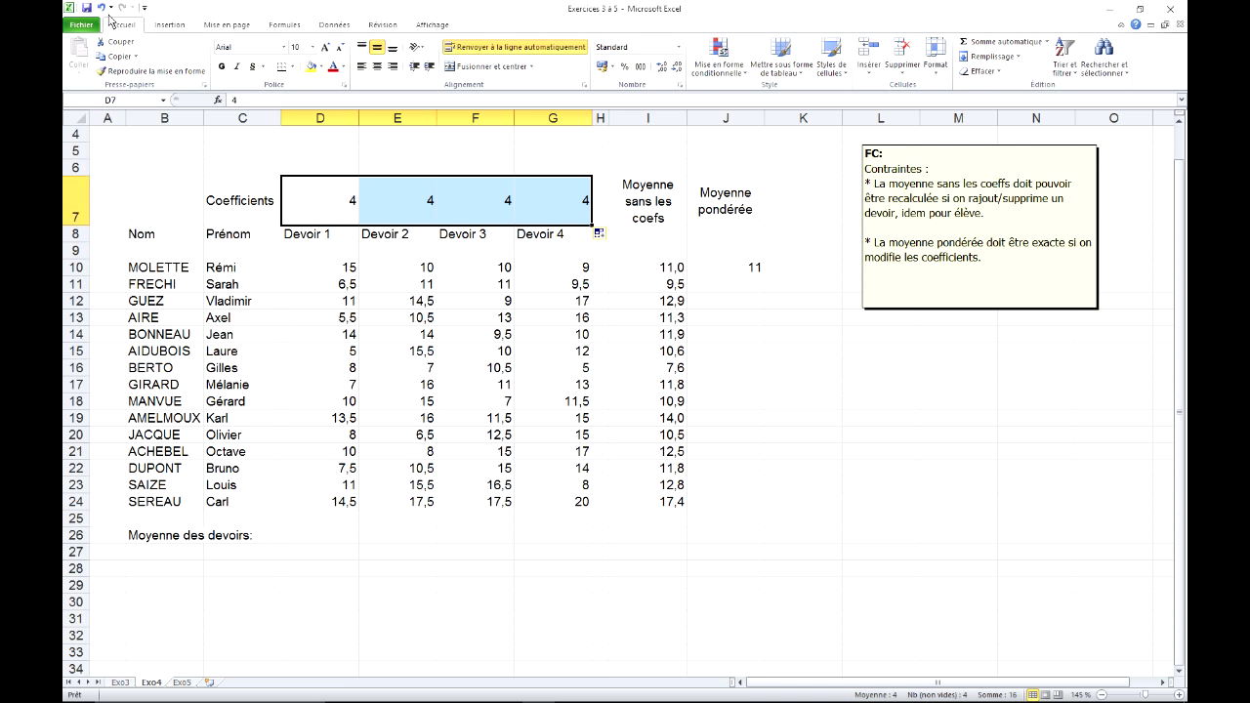
pyautogui.click(101, 7)
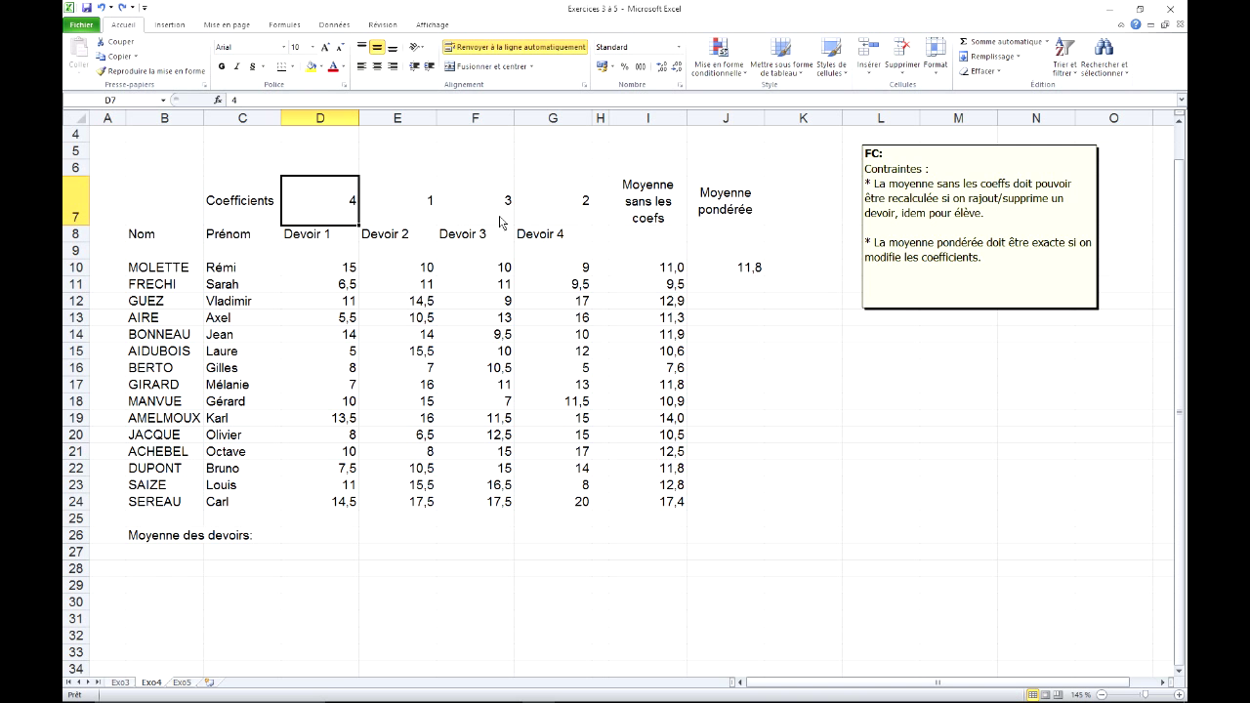
pyautogui.click(734, 276)
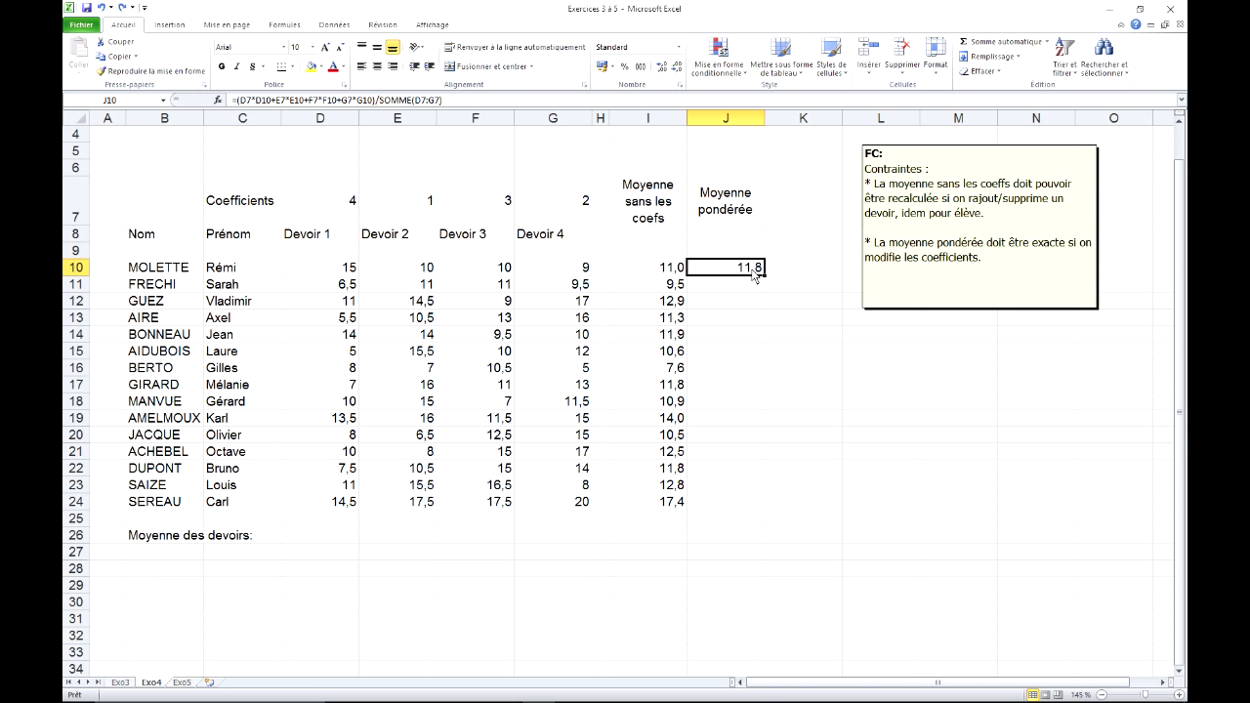
# Step: Lock the J10 coefficient references as $D$7–$G$7 and SOMME($D$7:$G$7), keeping 11,8
pyautogui.doubleClick(752, 268)
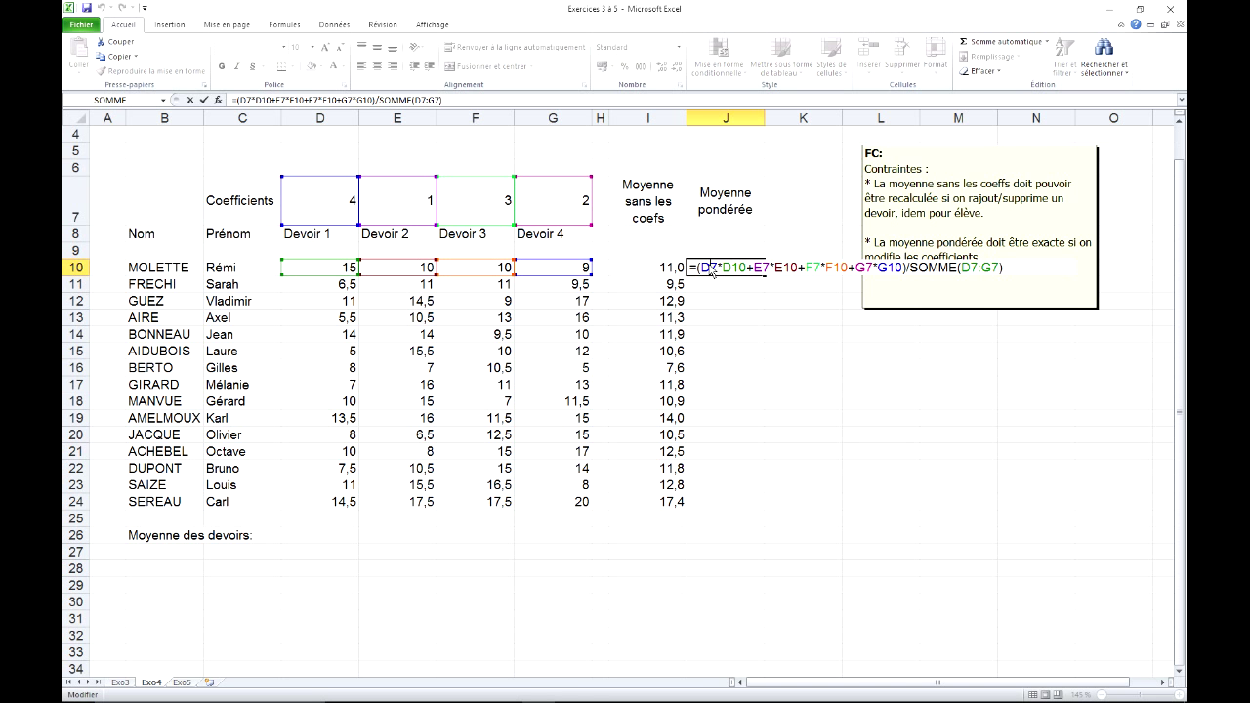
pyautogui.press('F4')
pyautogui.click(780, 270)
pyautogui.press('F4')
pyautogui.click(841, 270)
pyautogui.press('F4')
pyautogui.click(910, 270)
pyautogui.press('F4')
pyautogui.moveTo(1029, 275); pyautogui.dragTo(1058, 274)
pyautogui.press('F4')
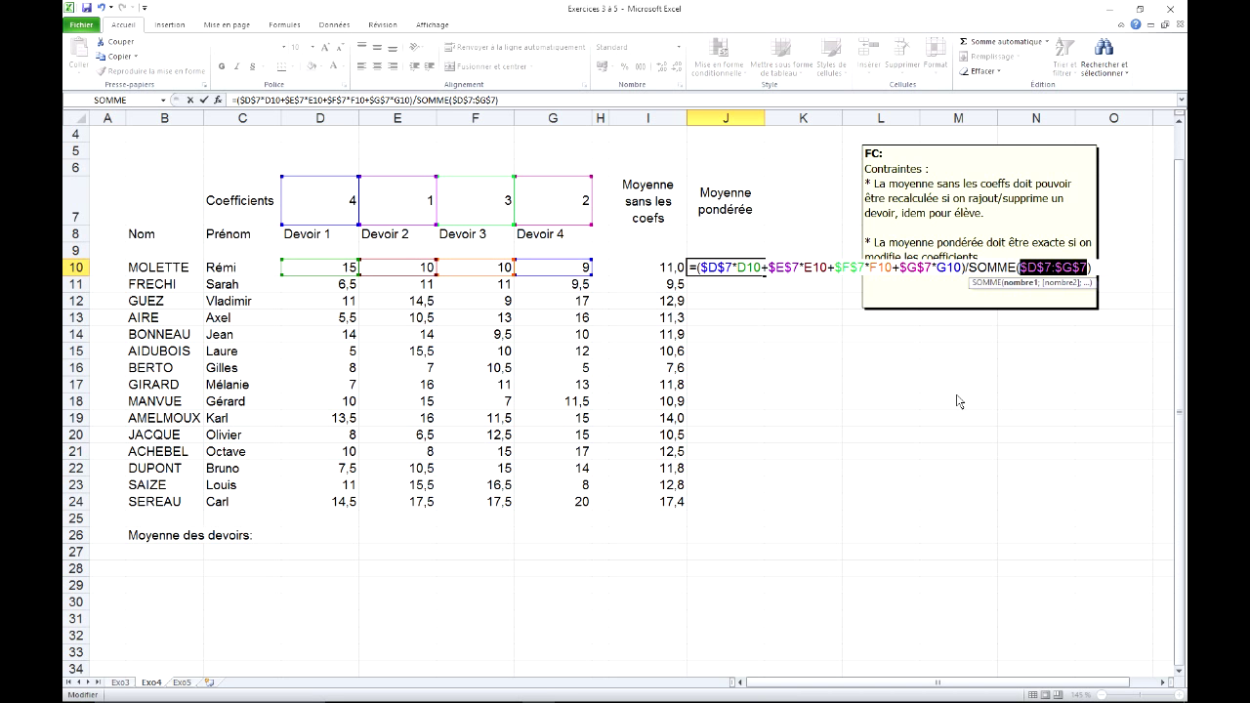
pyautogui.press('Return')
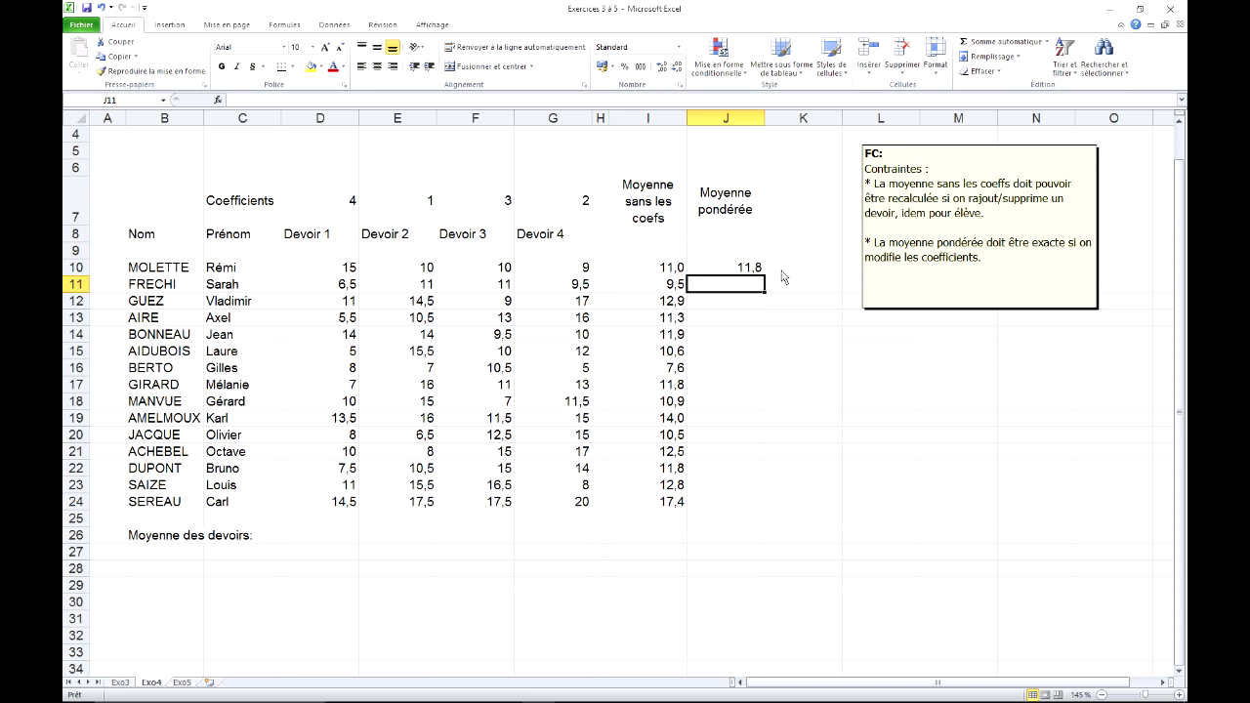
pyautogui.click(756, 273)
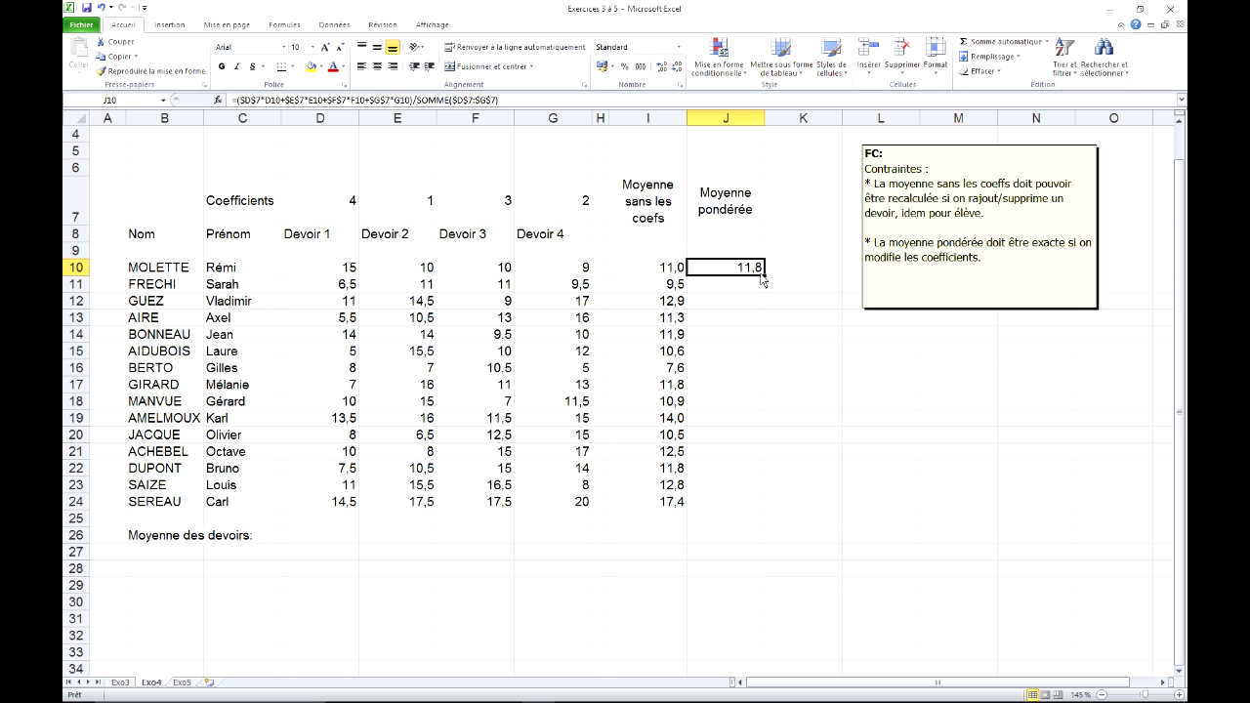
# Step: Copy the weighted average down to J24, then test by filling coefficient 4 across D7:G7
pyautogui.moveTo(766, 283); pyautogui.dragTo(741, 515)
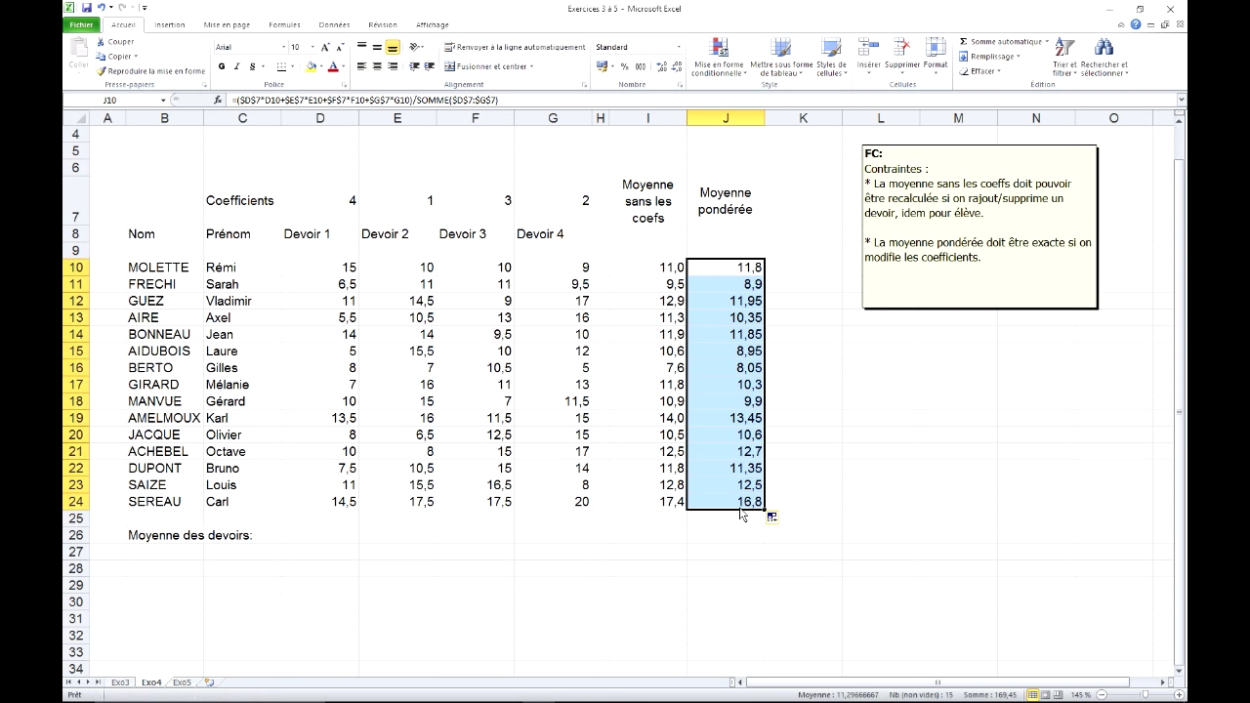
pyautogui.click(730, 352)
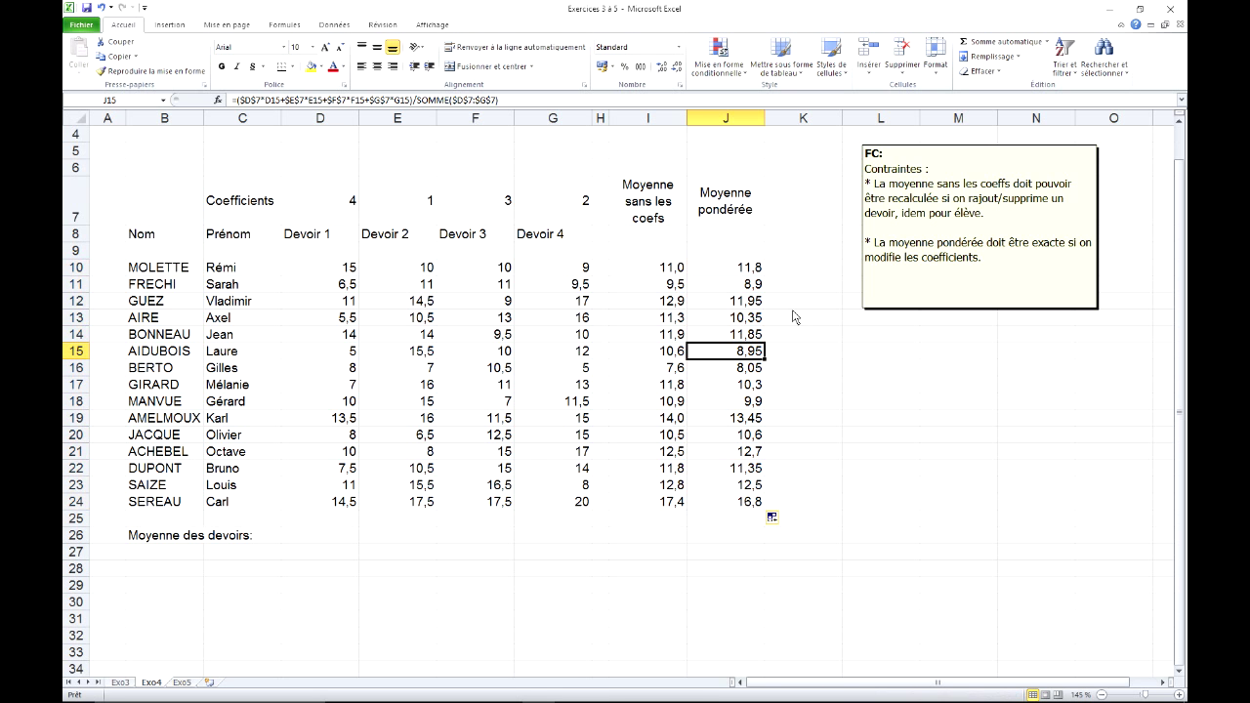
pyautogui.click(321, 200)
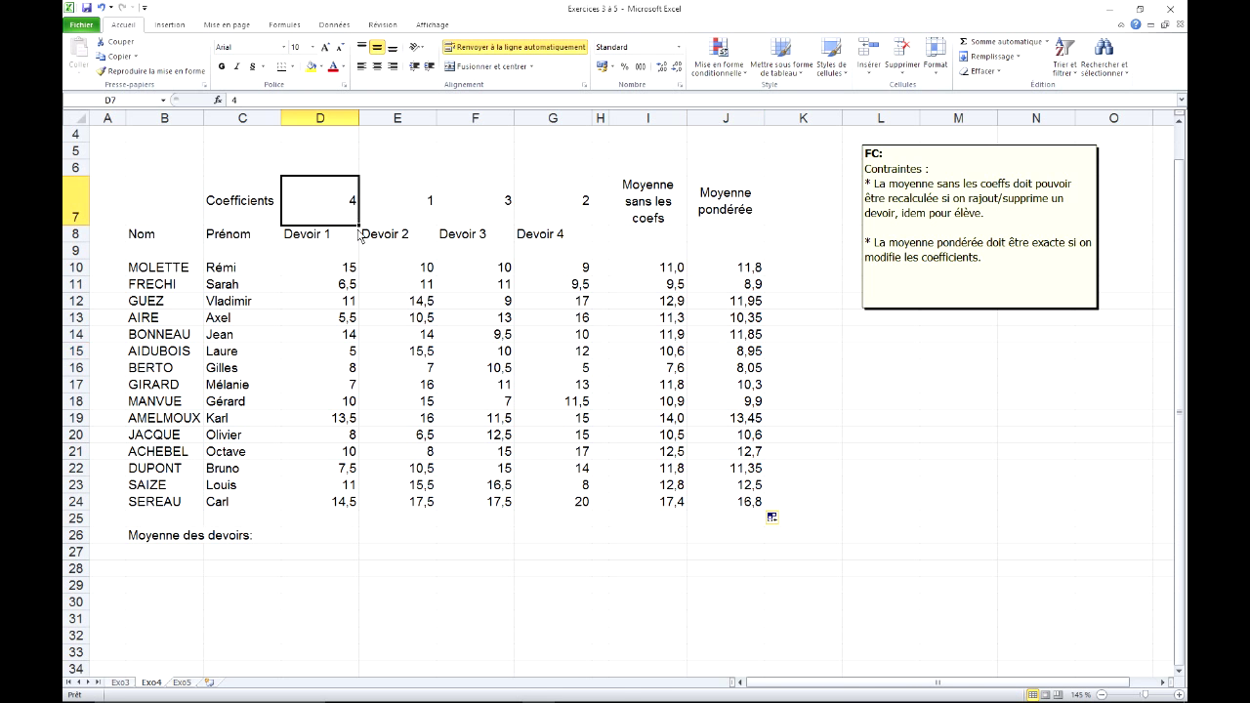
pyautogui.moveTo(360, 226); pyautogui.dragTo(554, 224)
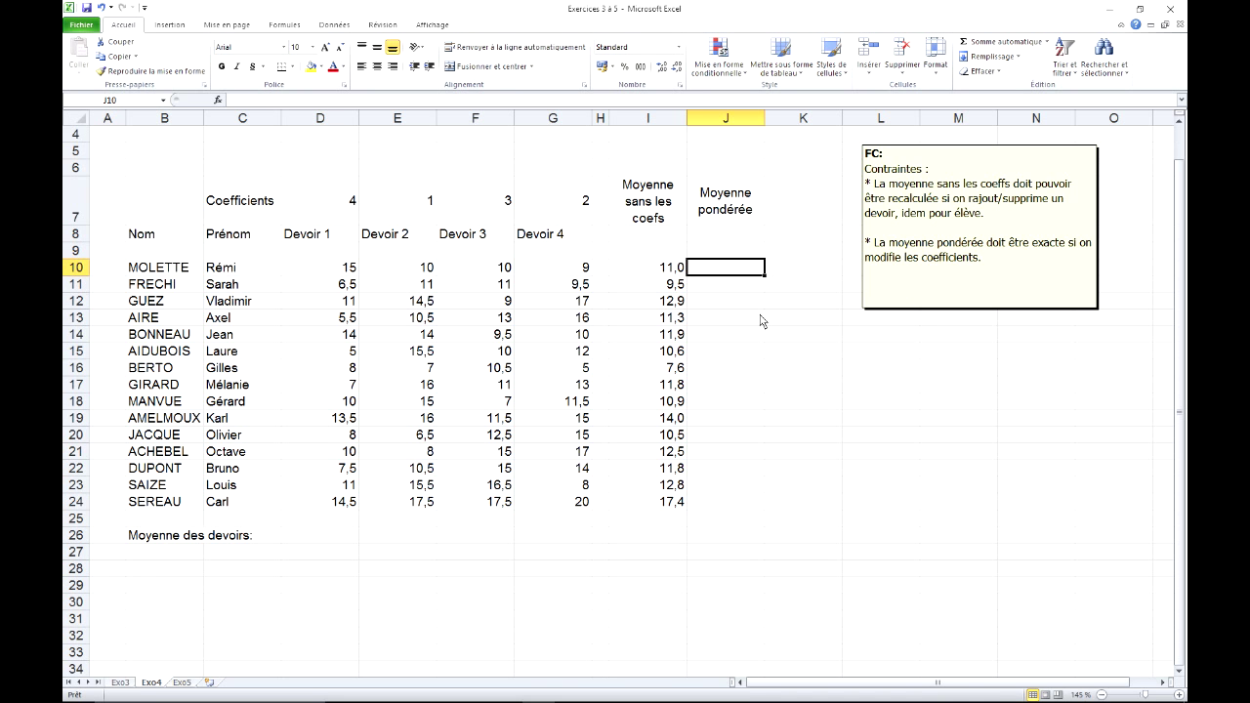
# Step: Name the coefficient range D7:G7 'coeffs' in the Name Box
pyautogui.click(355, 203)
pyautogui.moveTo(355, 203); pyautogui.dragTo(578, 202)
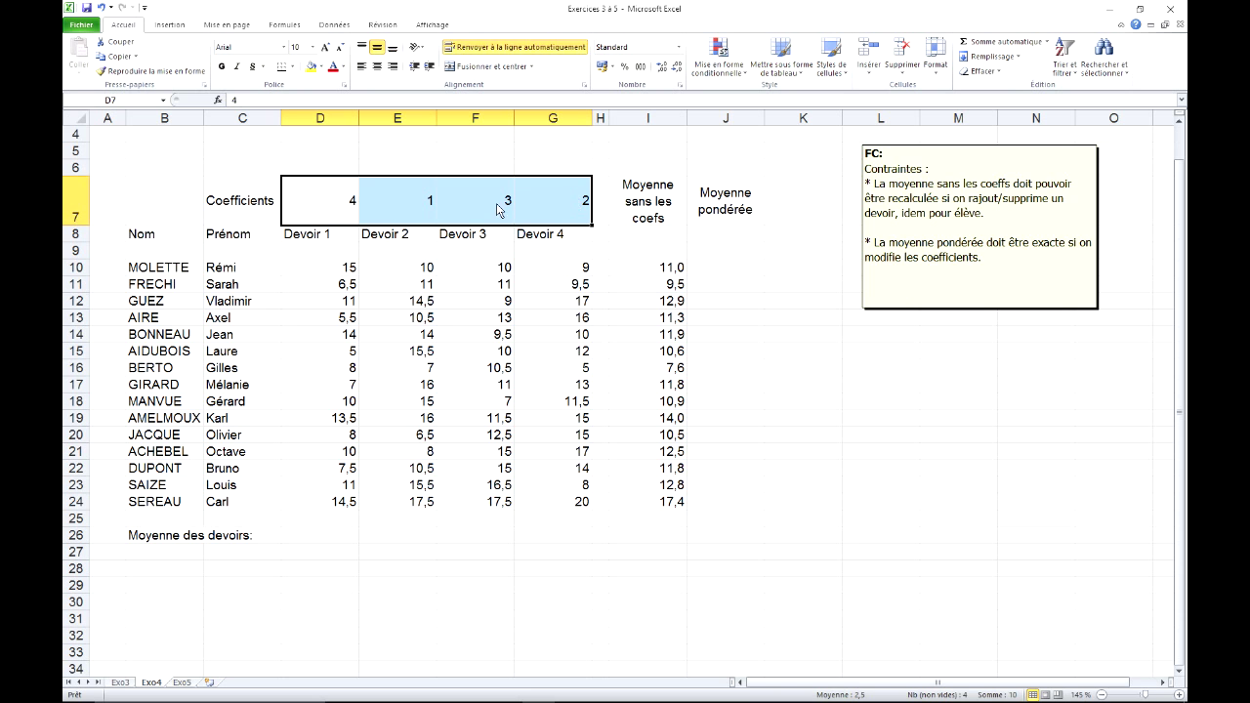
pyautogui.click(128, 100)
pyautogui.write('coeffs')
pyautogui.press('Return')
# Step: Name the first student's grades D10:G10 'notes'
pyautogui.click(565, 202)
pyautogui.moveTo(318, 272); pyautogui.dragTo(568, 279)
pyautogui.click(130, 101)
pyautogui.write('notes')
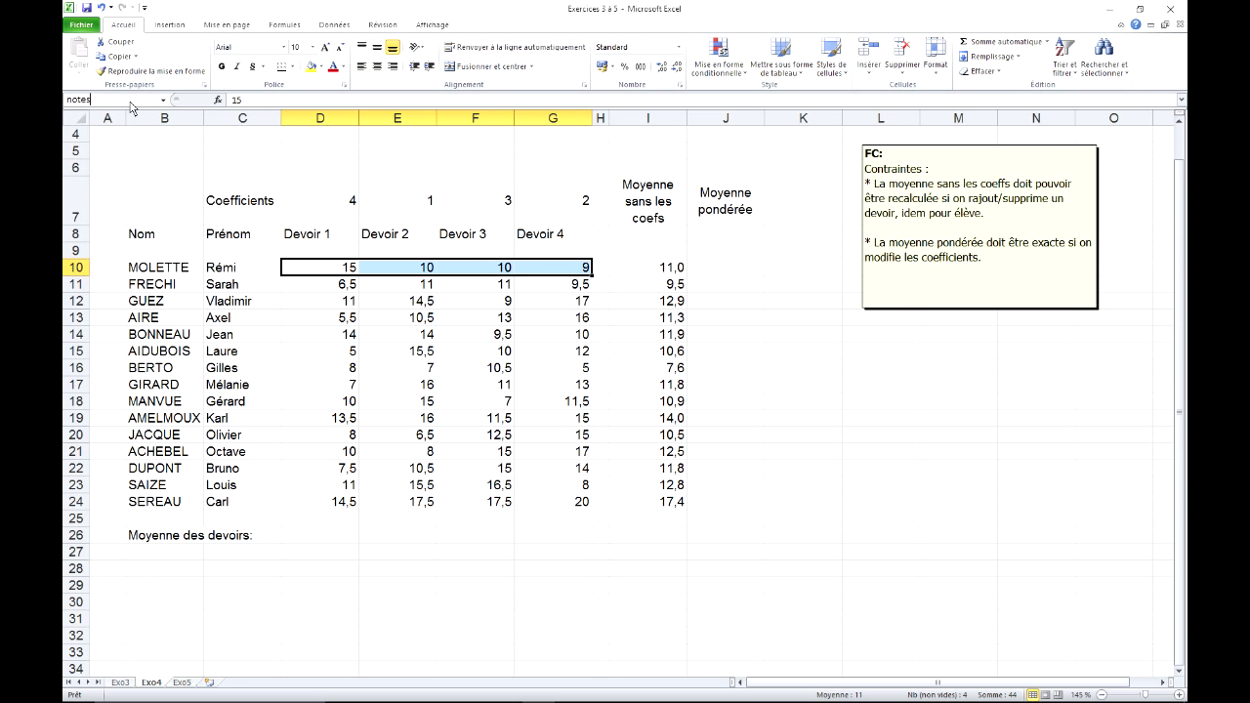
pyautogui.press('Return')
# Step: Verify the coeffs and notes ranges by jumping to each from the Name Box list
pyautogui.click(719, 273)
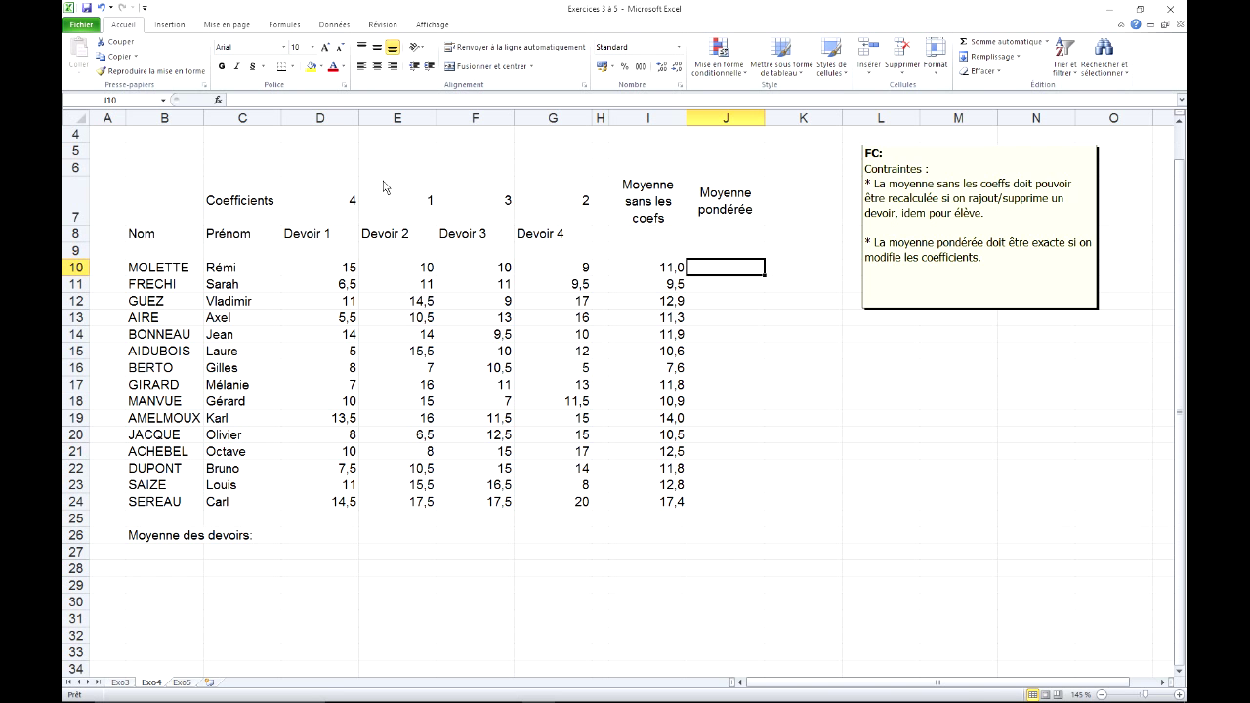
pyautogui.moveTo(332, 207); pyautogui.dragTo(518, 209)
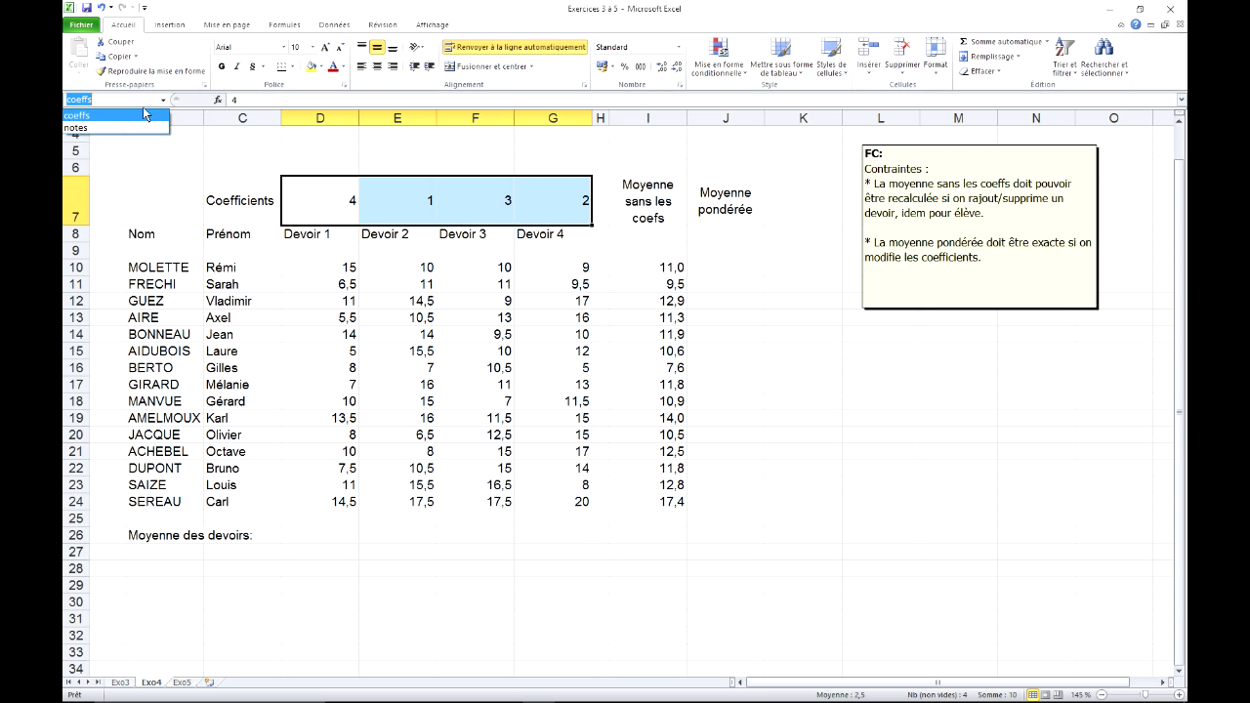
pyautogui.click(116, 128)
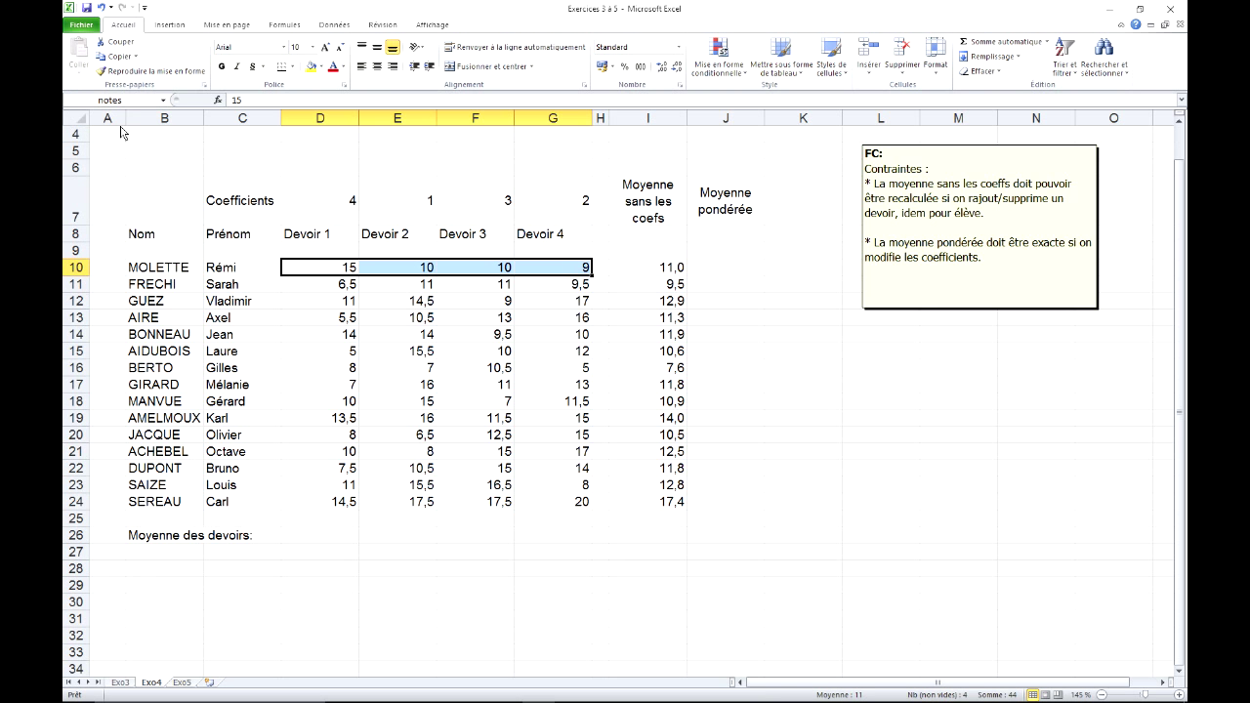
pyautogui.click(163, 100)
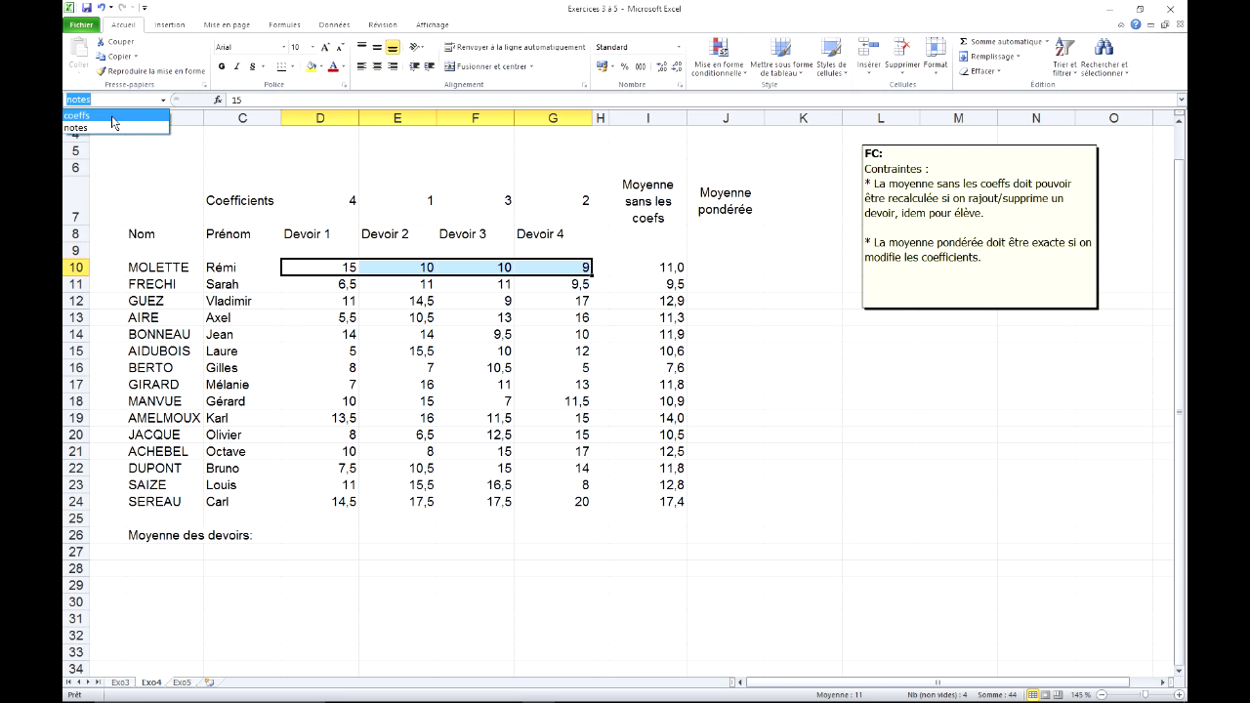
pyautogui.click(115, 116)
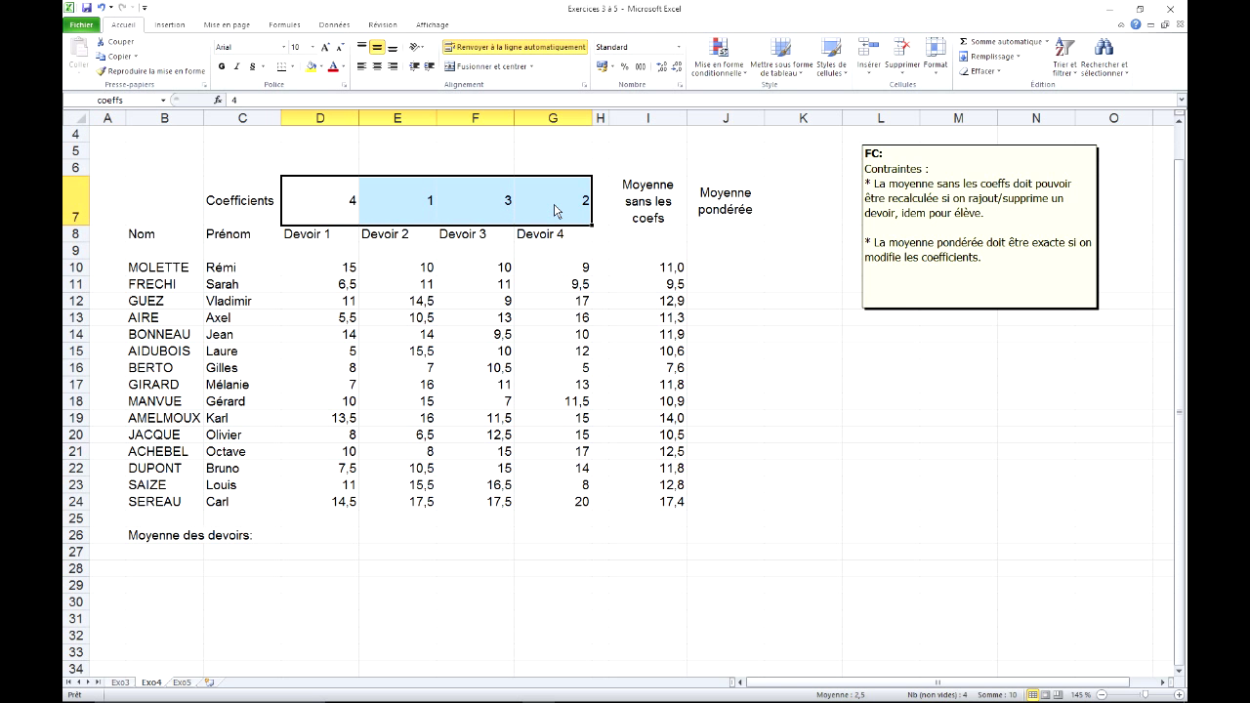
pyautogui.click(723, 269)
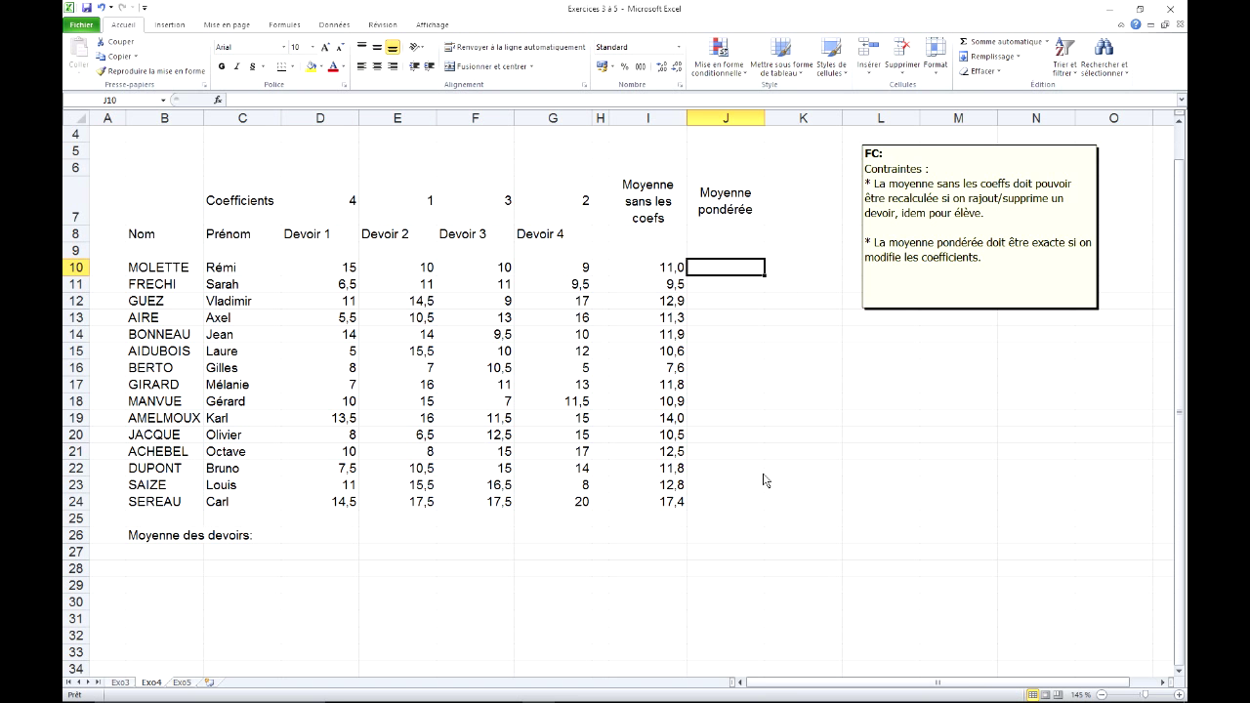
pyautogui.moveTo(331, 208); pyautogui.dragTo(569, 207)
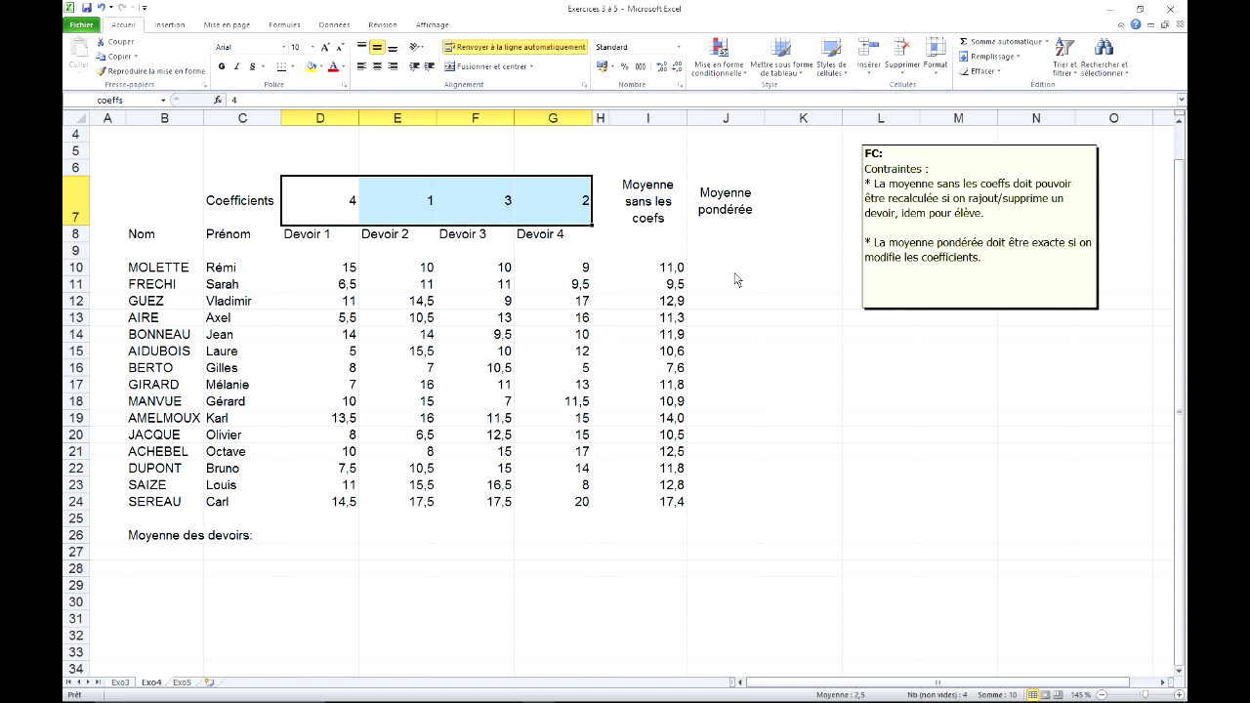
pyautogui.click(327, 278)
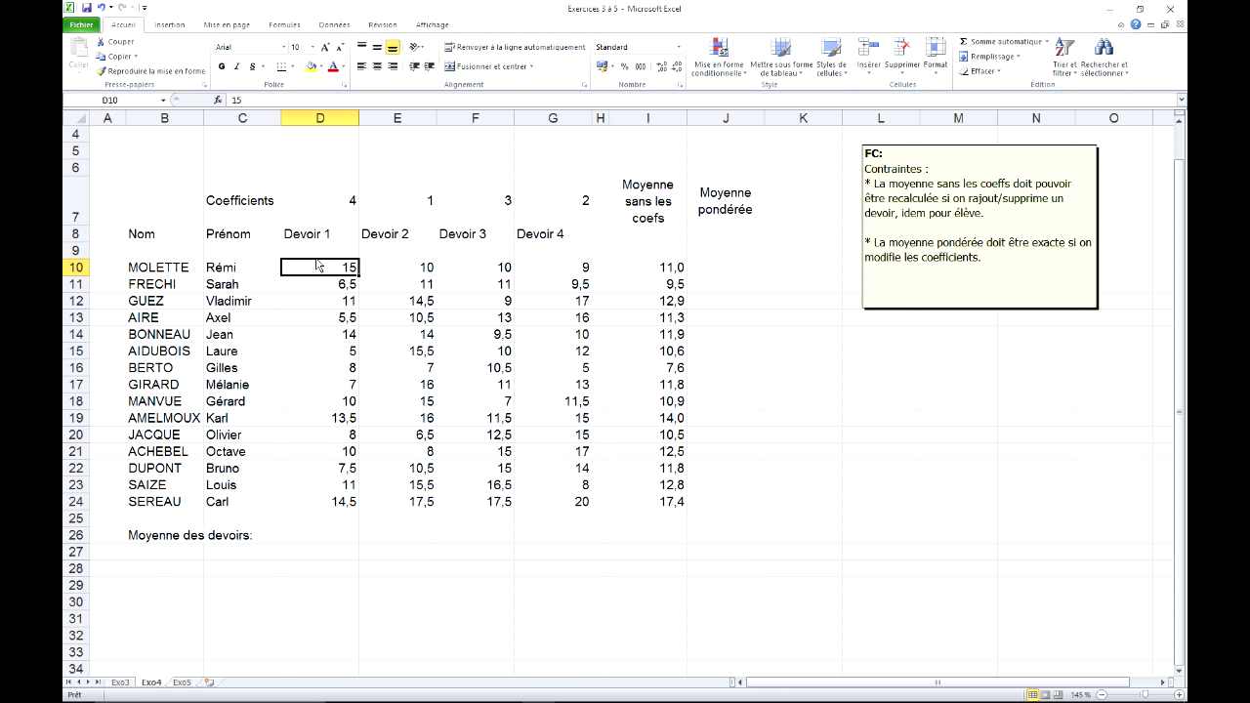
pyautogui.click(286, 25)
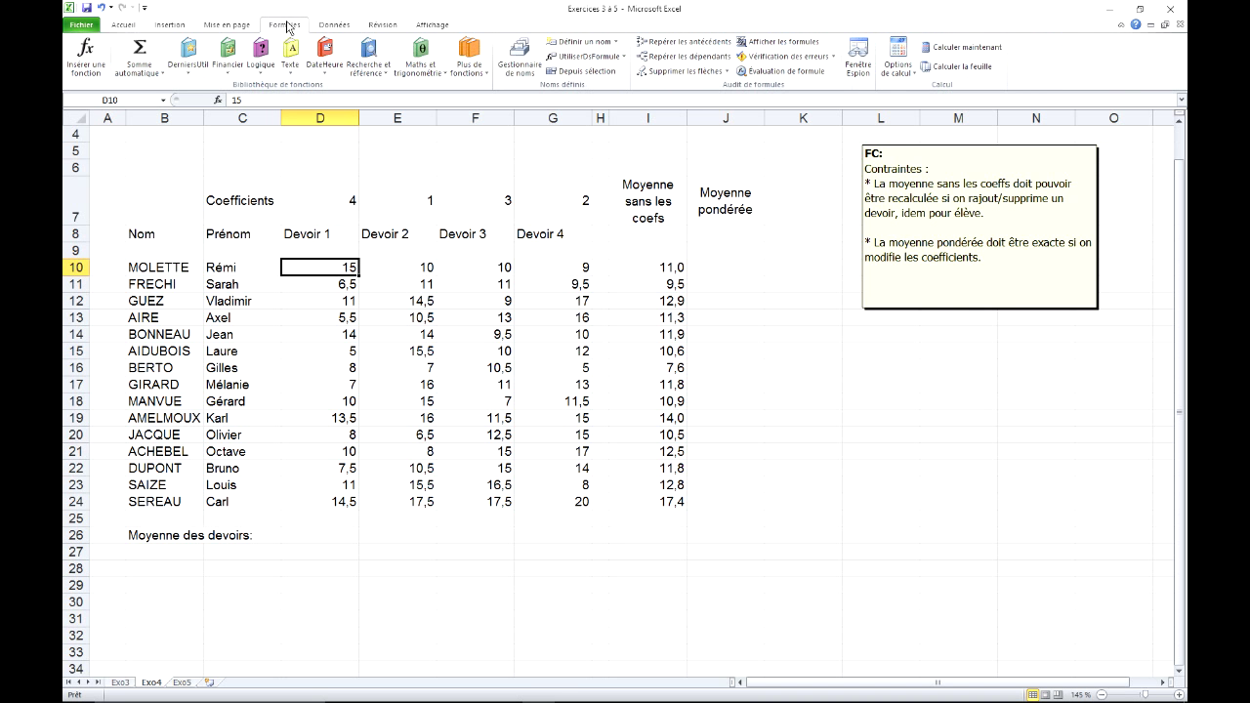
# Step: Review and edit the notes range reference in the Name Manager
pyautogui.click(520, 60)
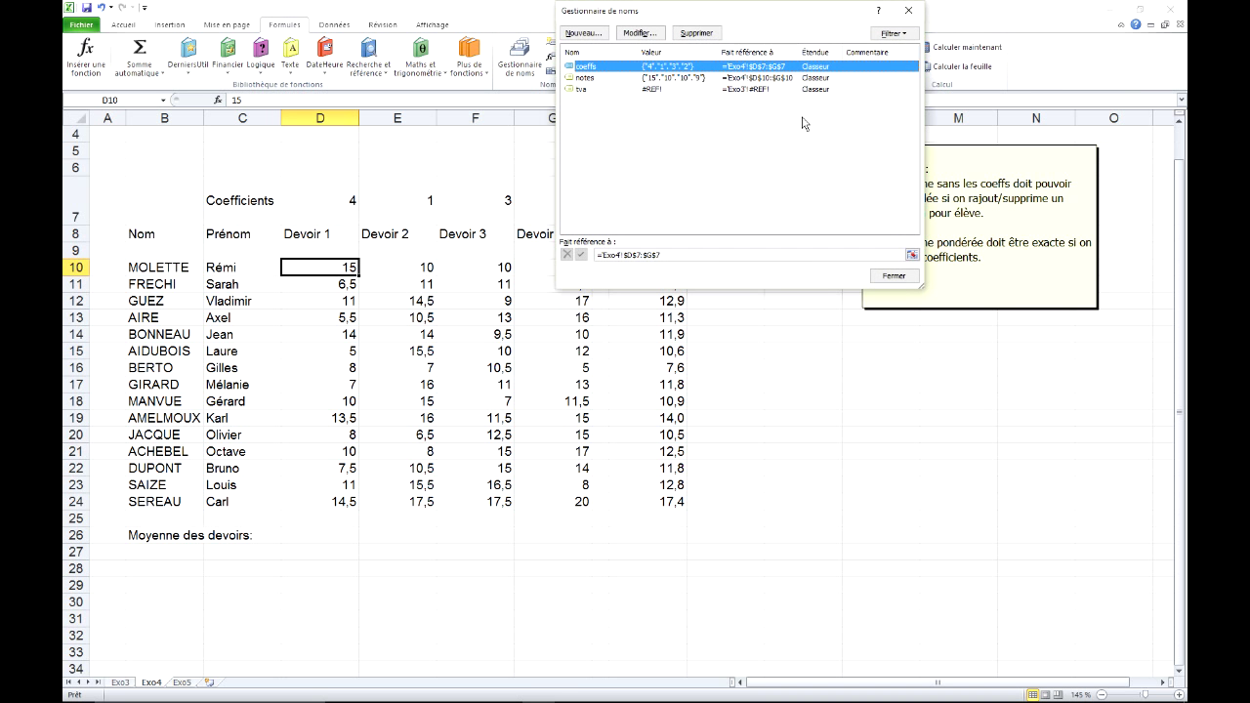
pyautogui.moveTo(748, 20); pyautogui.dragTo(750, 132)
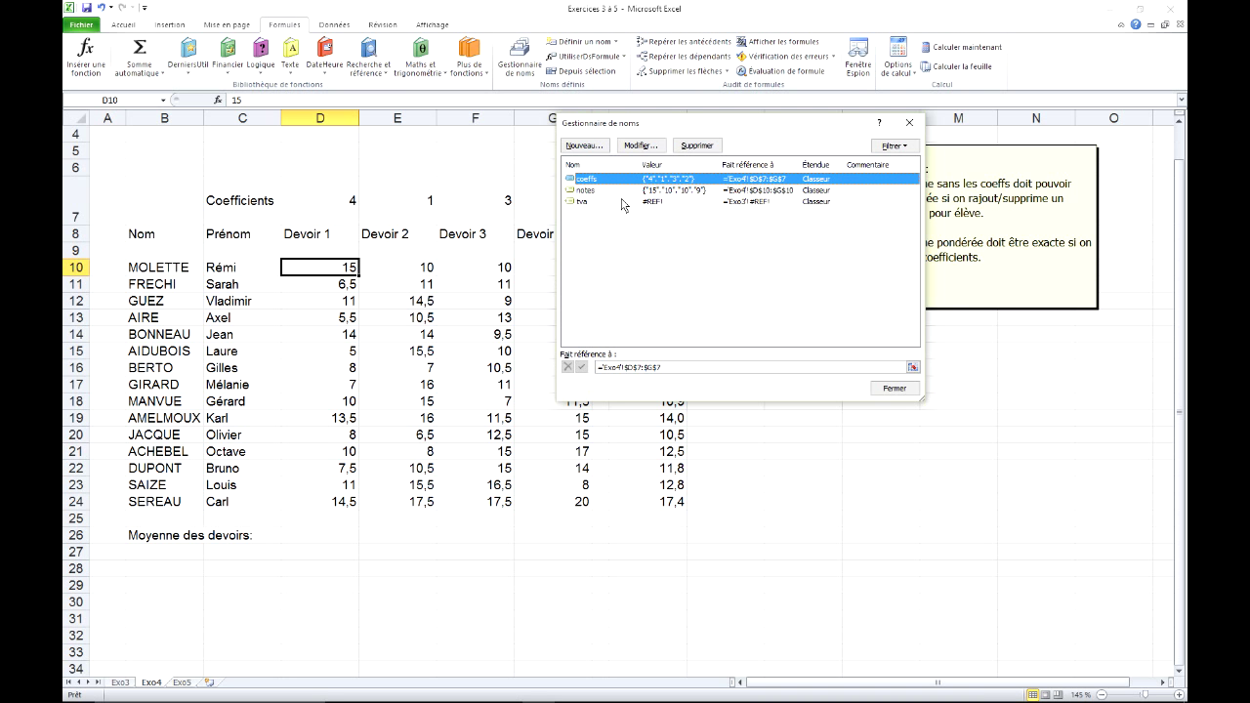
pyautogui.click(585, 191)
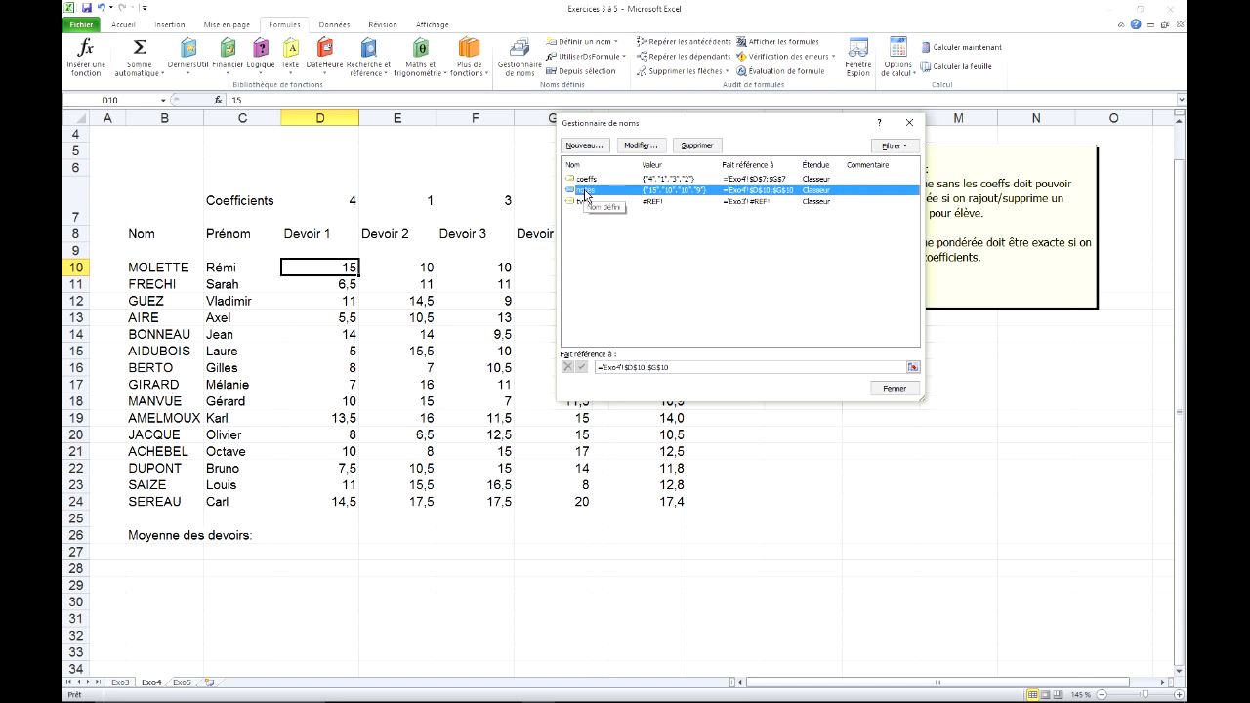
pyautogui.click(639, 368)
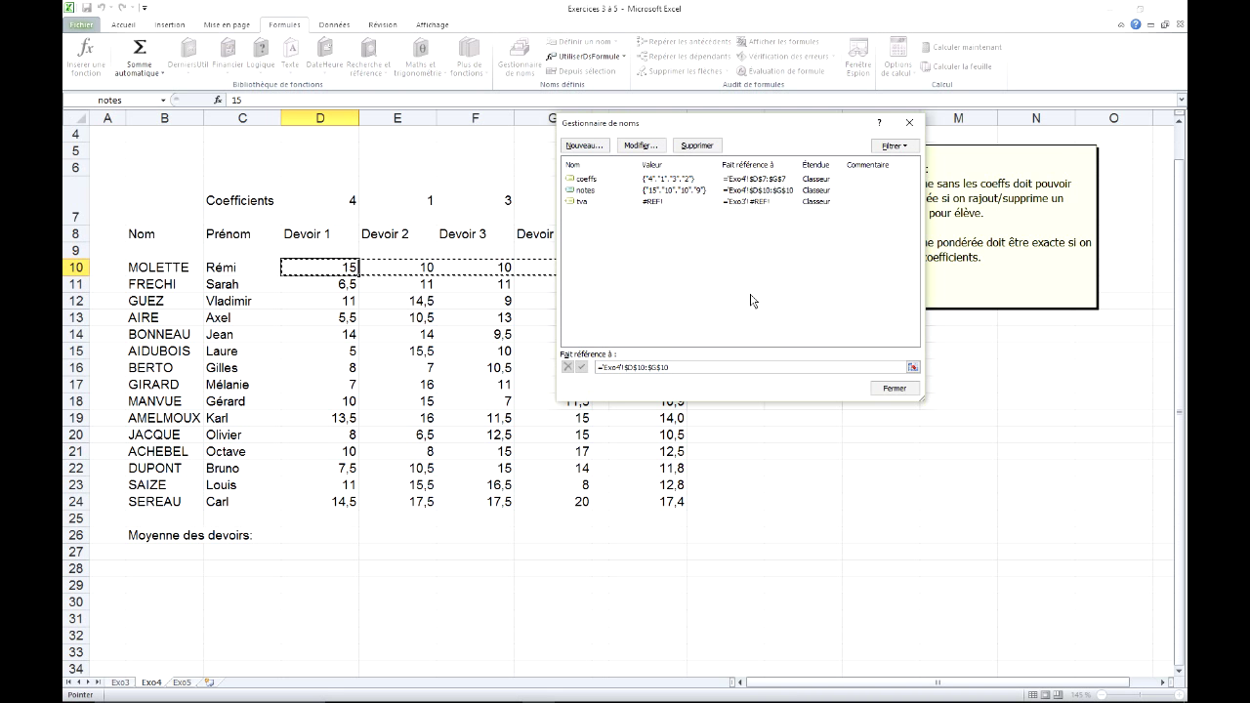
pyautogui.press('F2')
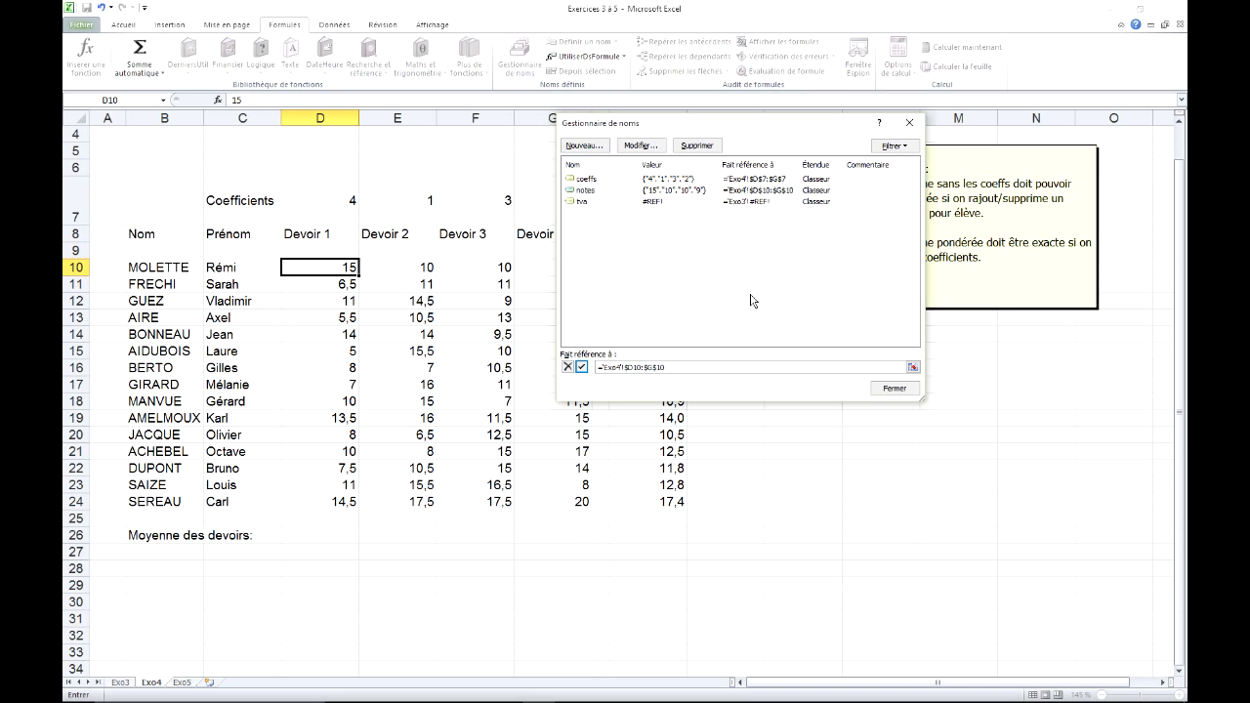
pyautogui.click(580, 367)
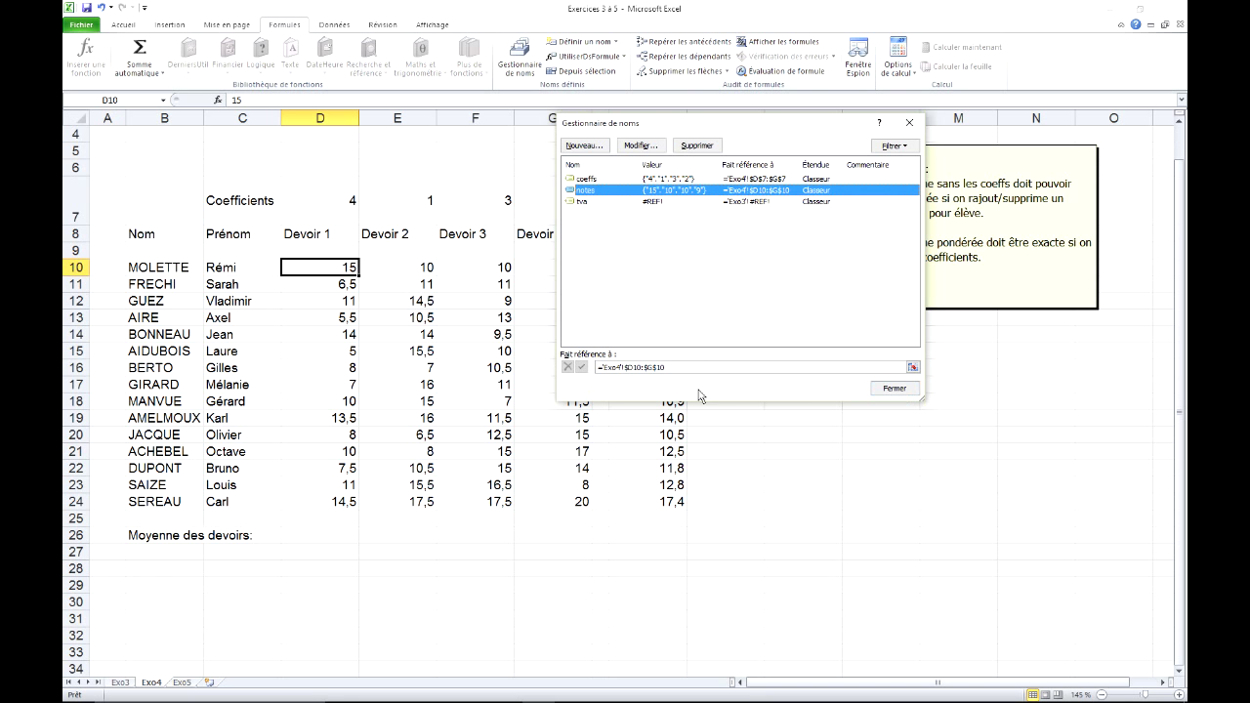
pyautogui.click(658, 367)
pyautogui.press('BackSpace')
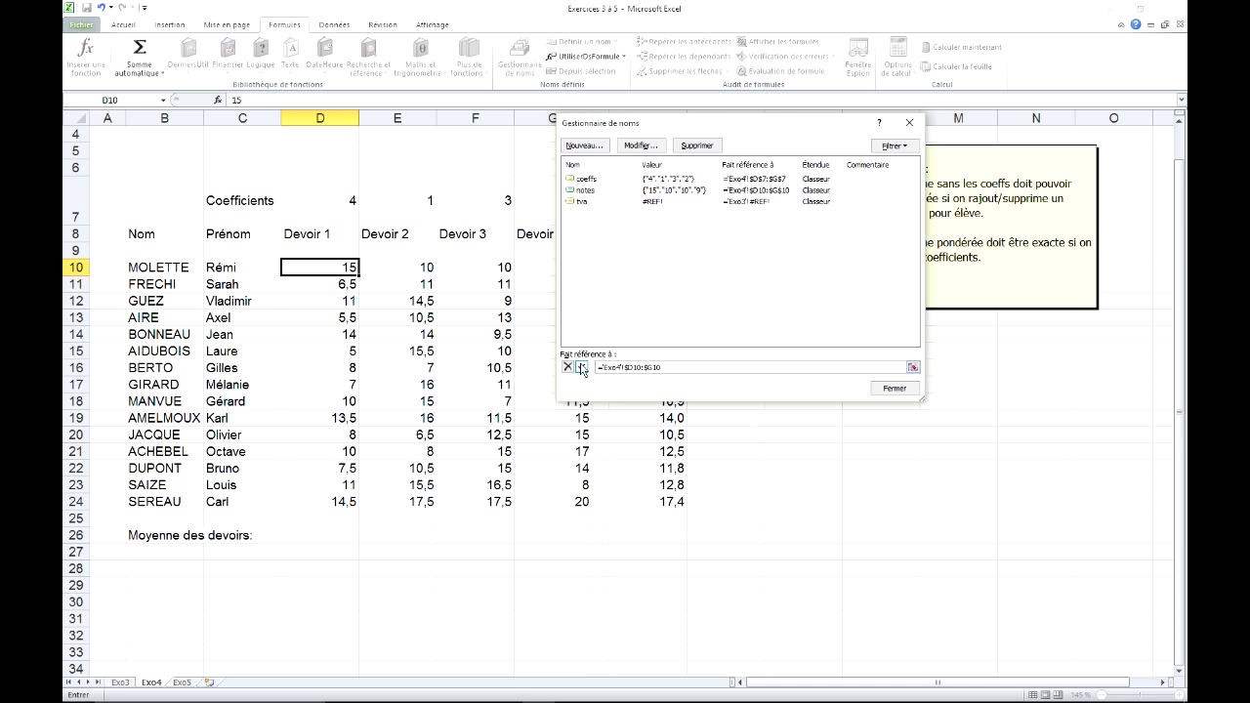
pyautogui.click(581, 367)
# Step: Close the Name Manager and move to the weighted average column
pyautogui.click(896, 388)
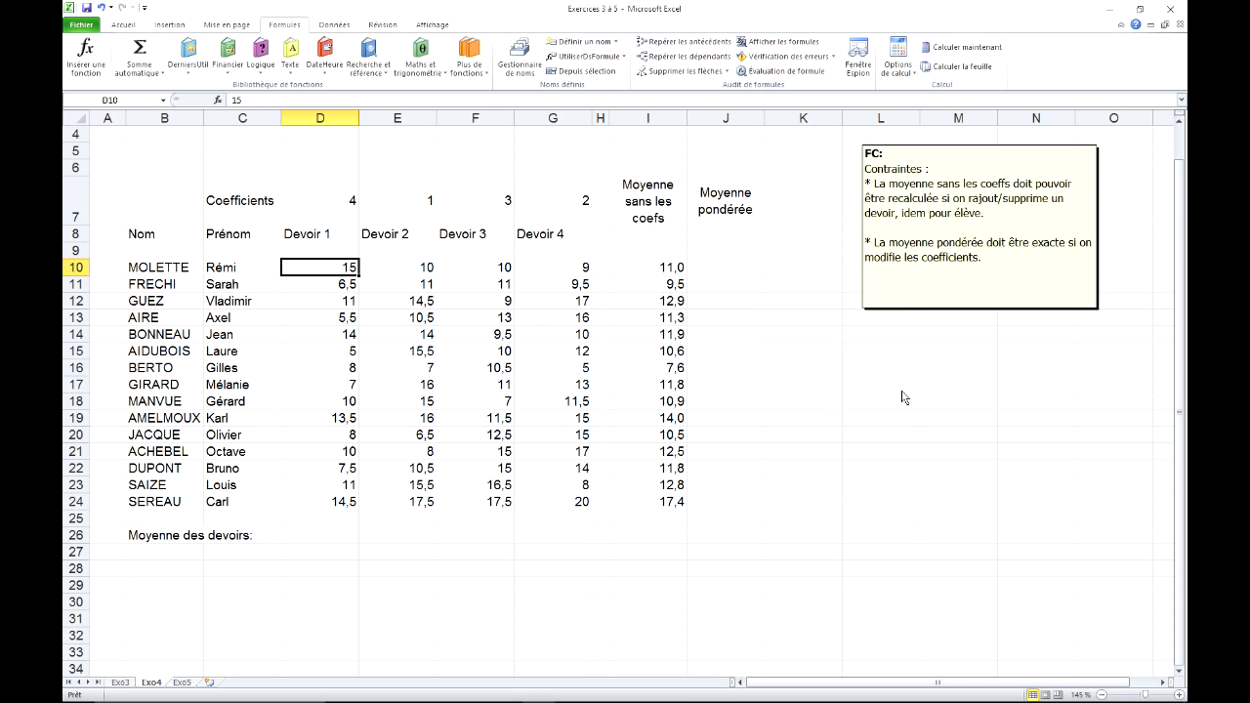
pyautogui.hotkey('ctrl', 'Right')
pyautogui.press('Right')
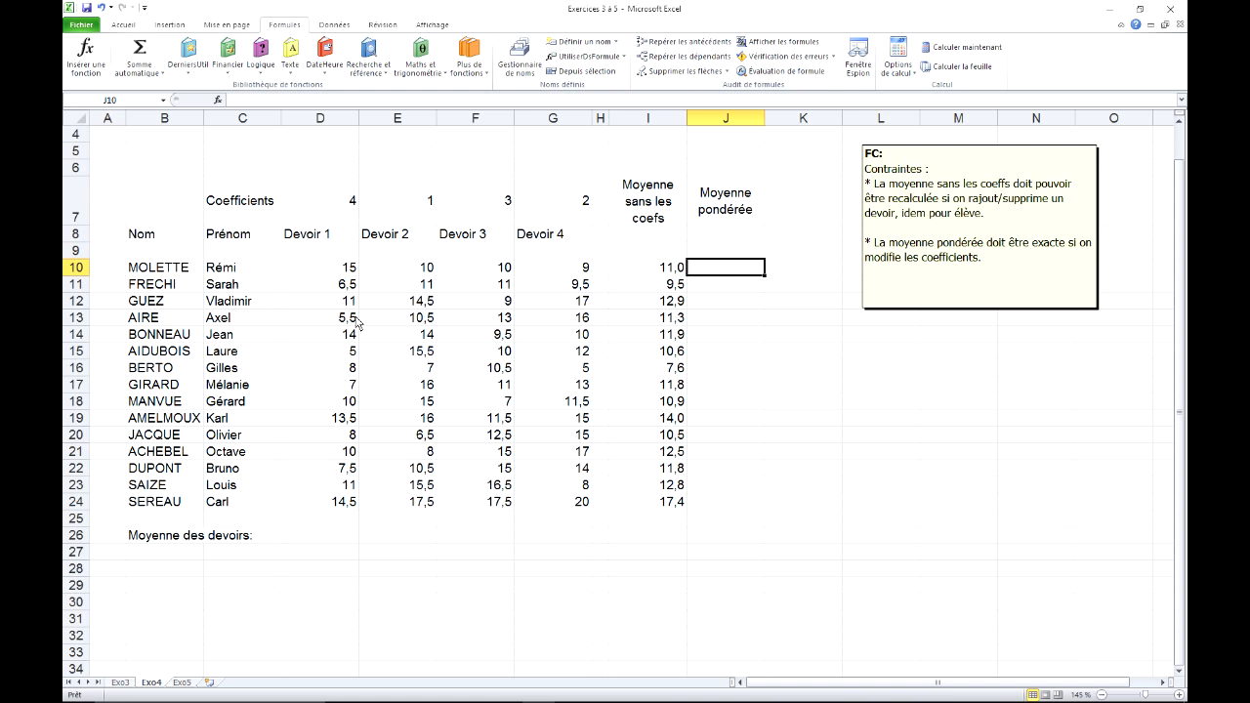
pyautogui.click(332, 205)
pyautogui.click(329, 271)
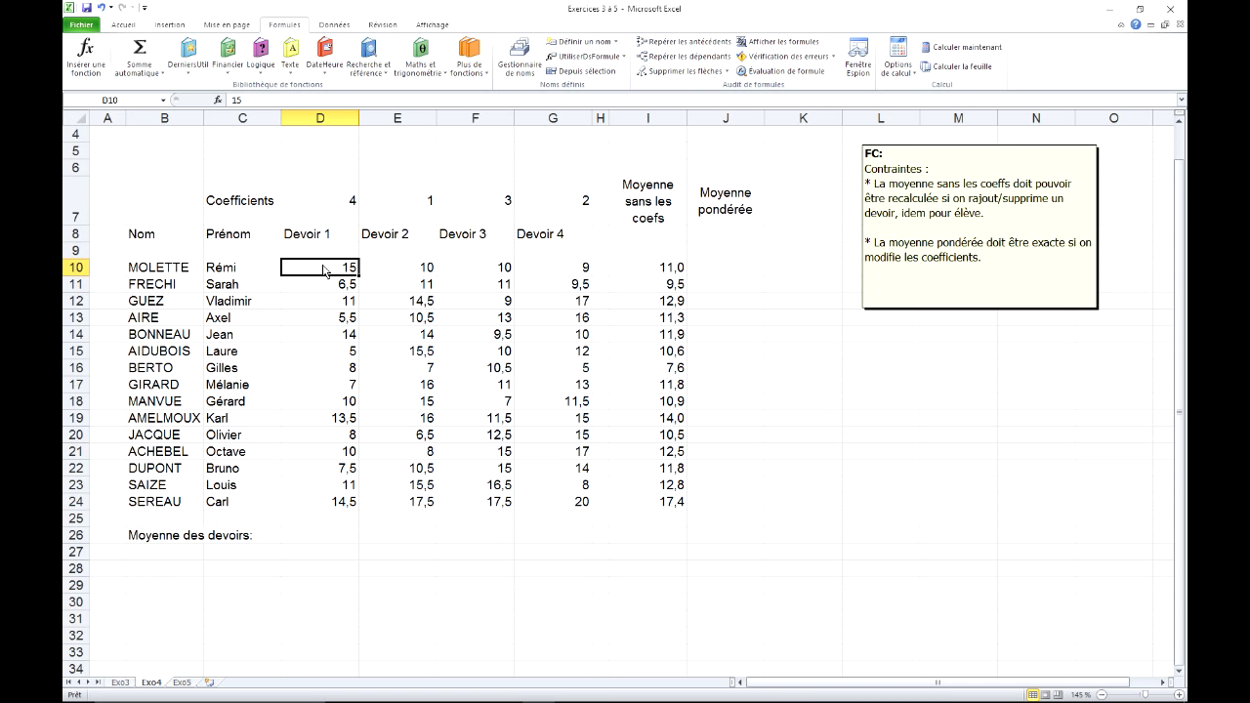
pyautogui.click(406, 205)
pyautogui.click(394, 272)
pyautogui.click(493, 212)
pyautogui.click(491, 268)
pyautogui.click(577, 209)
pyautogui.click(563, 271)
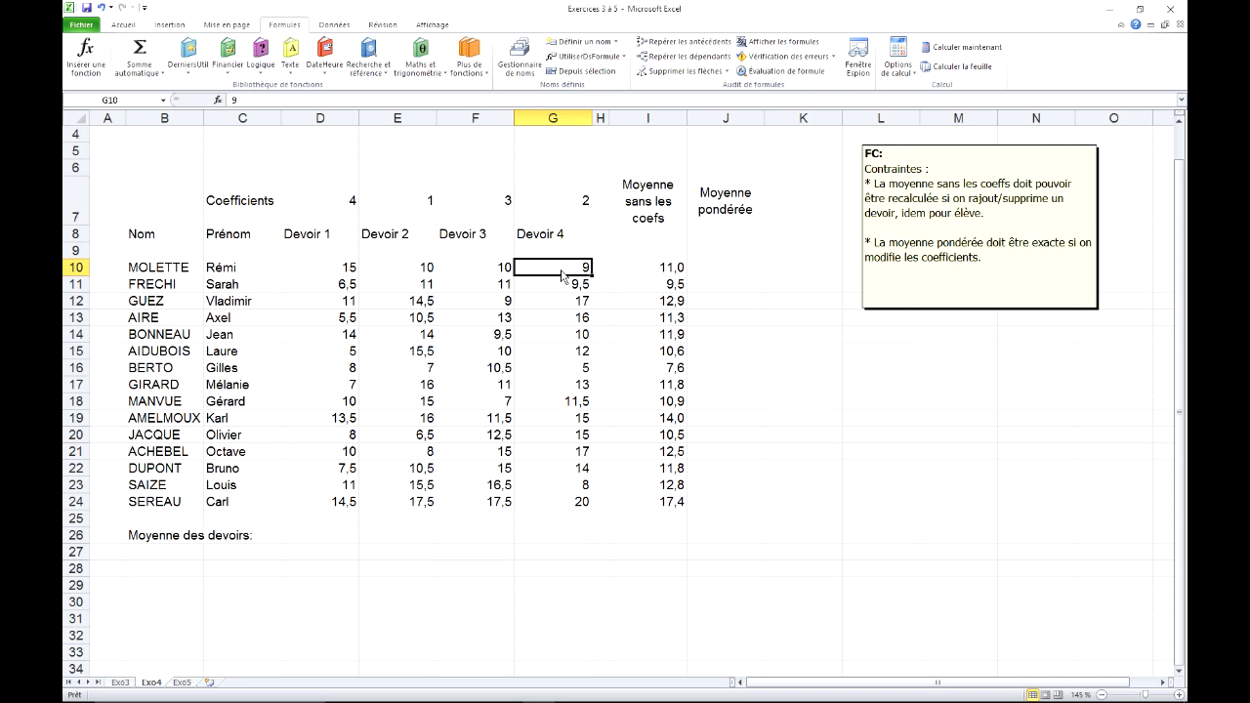
pyautogui.click(741, 272)
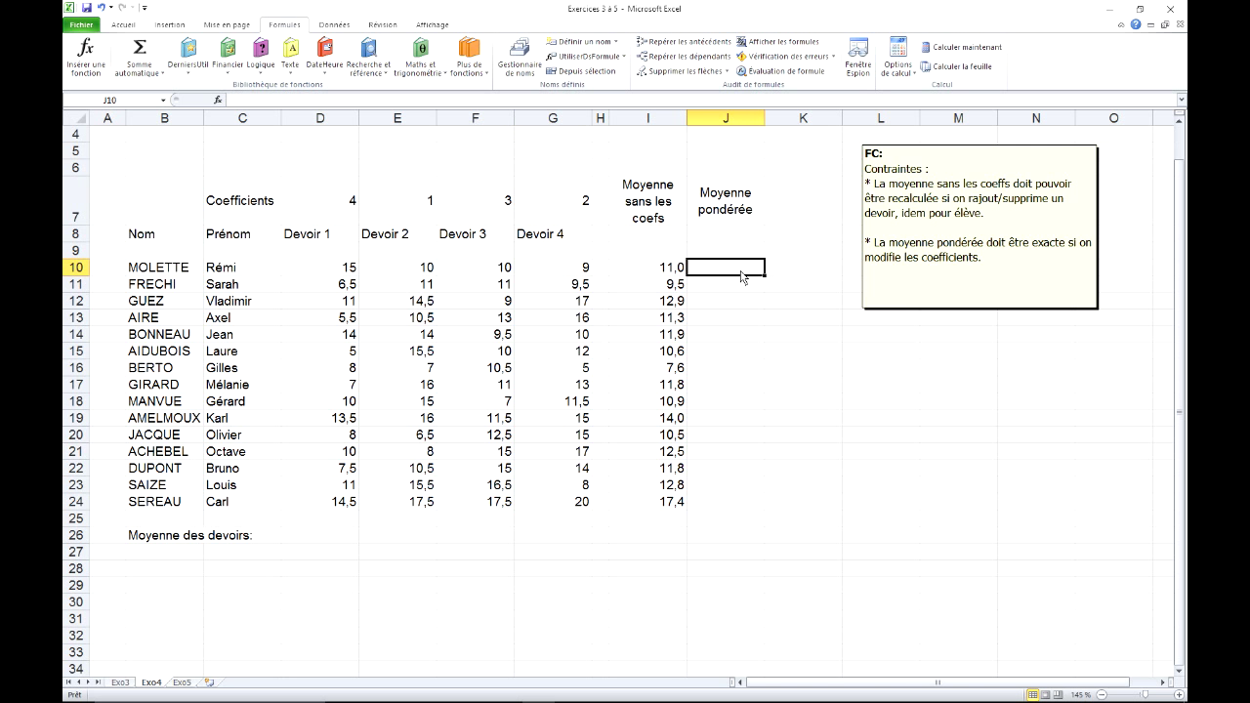
pyautogui.write('=sommeprod')
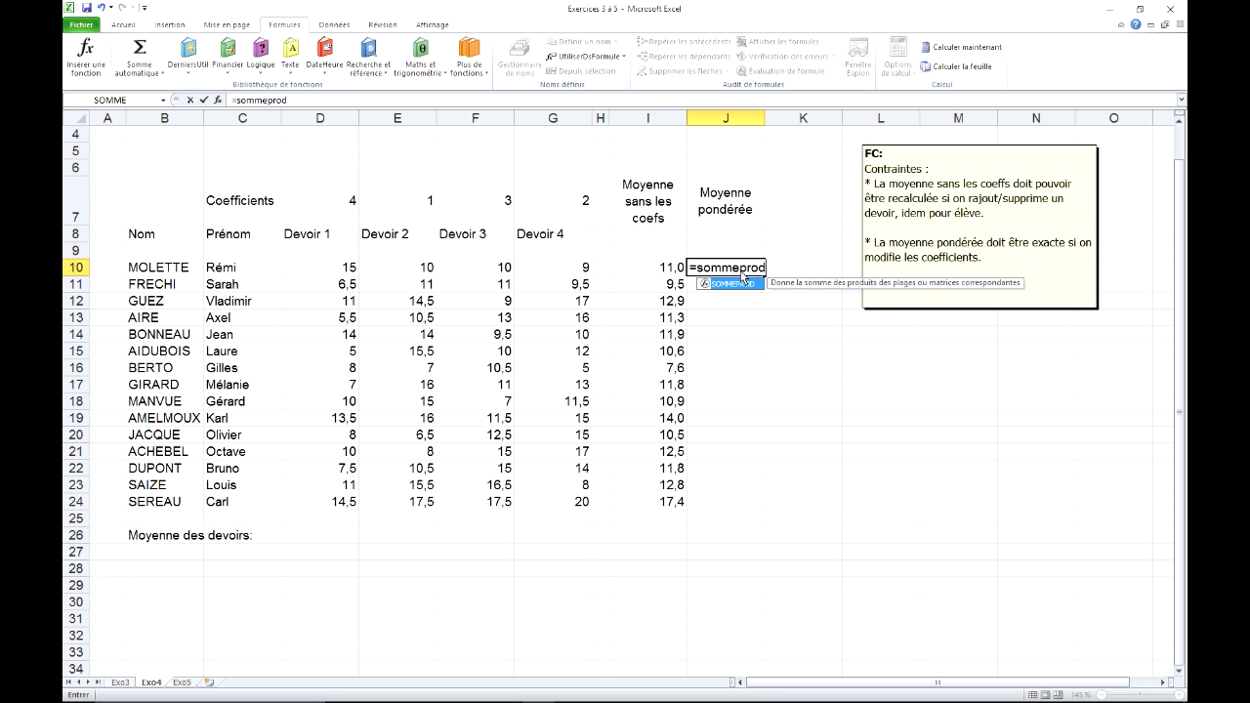
# Step: Start =SOMMEPROD in J10 with the coefficients D7:G7 and the notes name as arguments
pyautogui.doubleClick(738, 286)
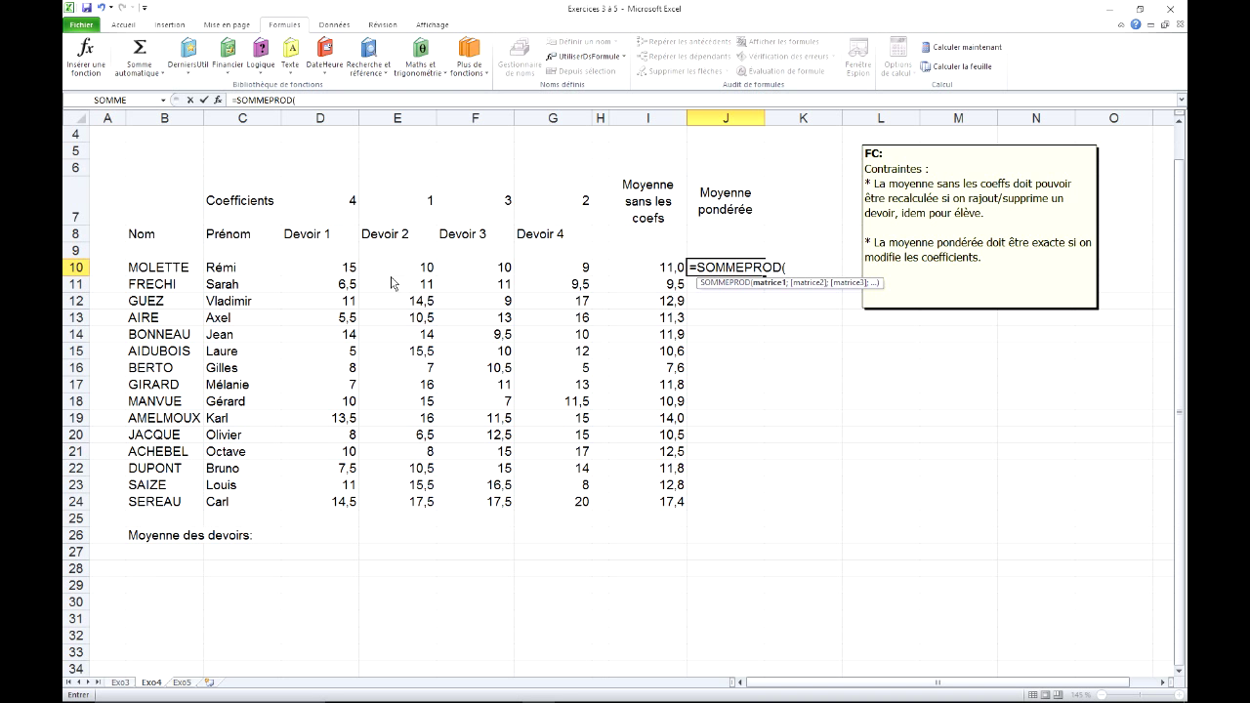
pyautogui.click(316, 102)
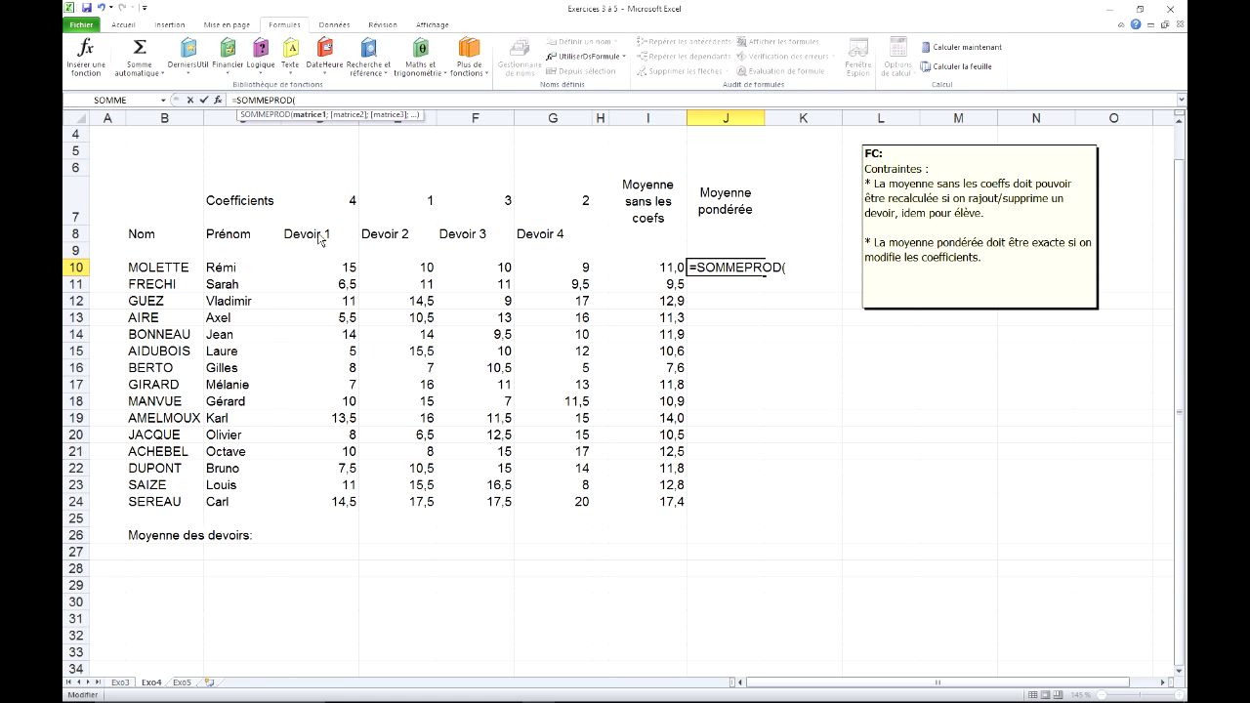
pyautogui.moveTo(296, 217); pyautogui.dragTo(522, 213)
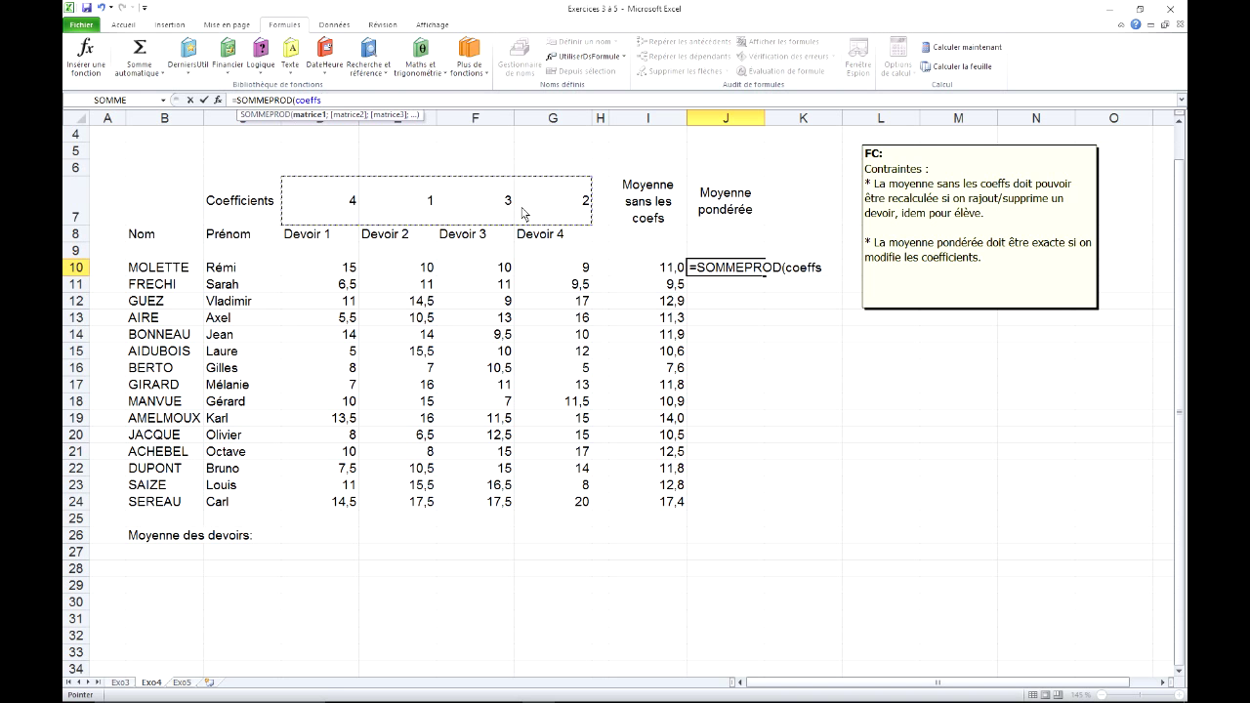
pyautogui.write(';')
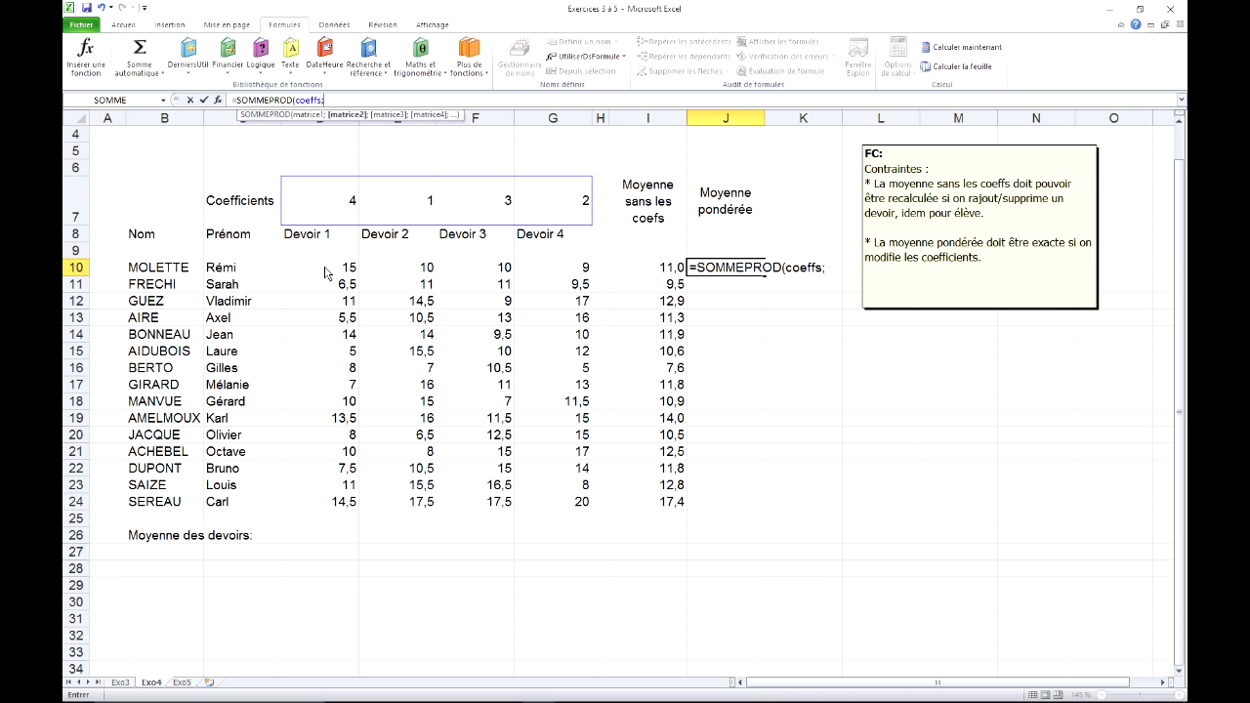
pyautogui.moveTo(326, 271); pyautogui.dragTo(530, 273)
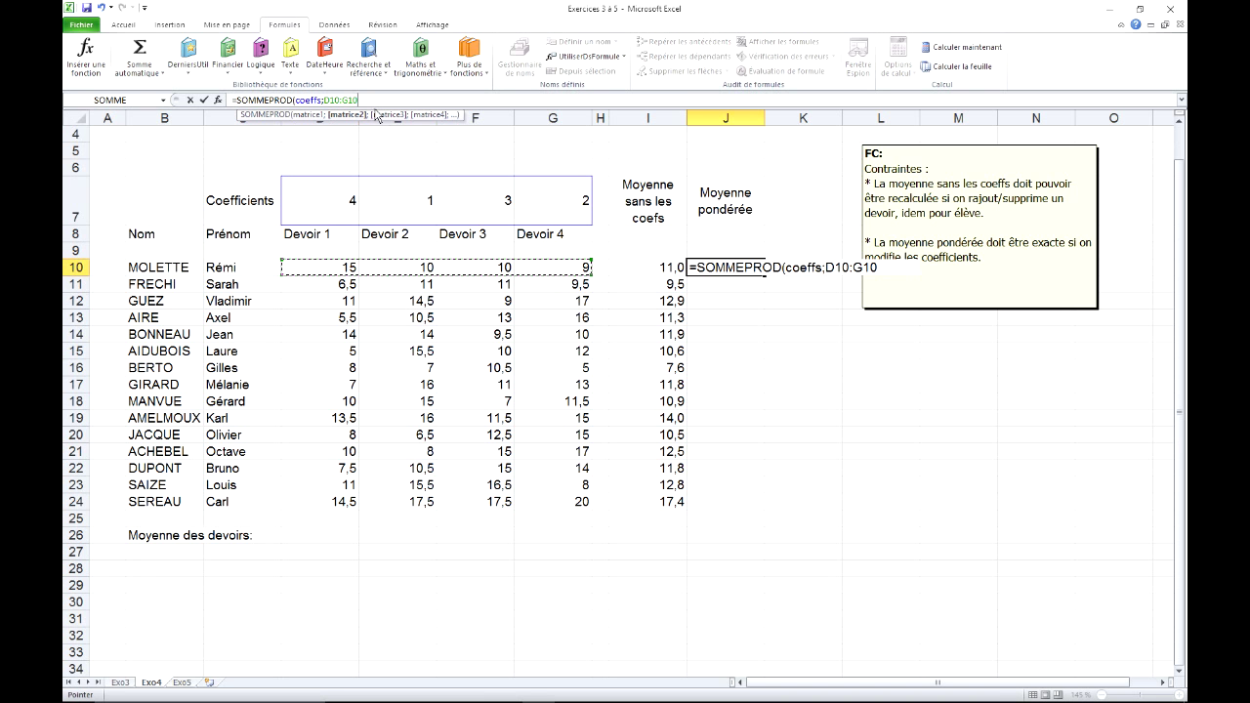
pyautogui.press('BackSpace')
pyautogui.press('BackSpace')
pyautogui.press('BackSpace')
pyautogui.press('BackSpace')
pyautogui.press('BackSpace')
pyautogui.press('BackSpace')
pyautogui.press('BackSpace')
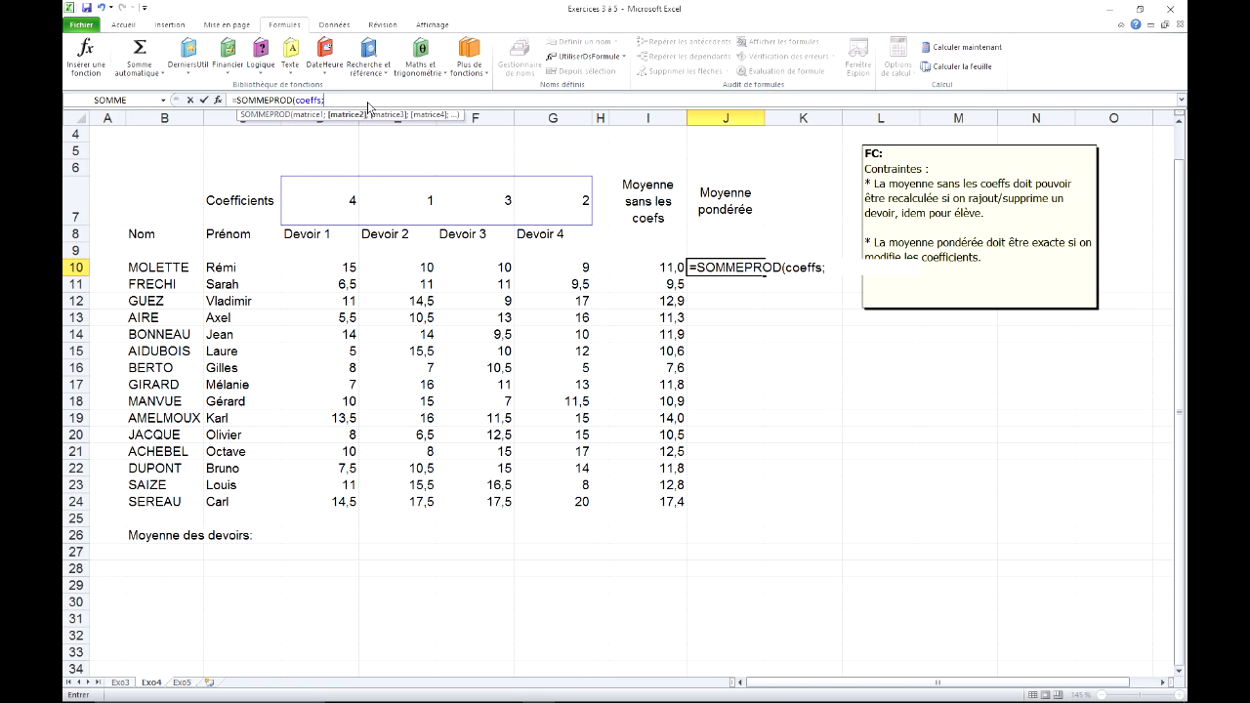
pyautogui.press('F3')
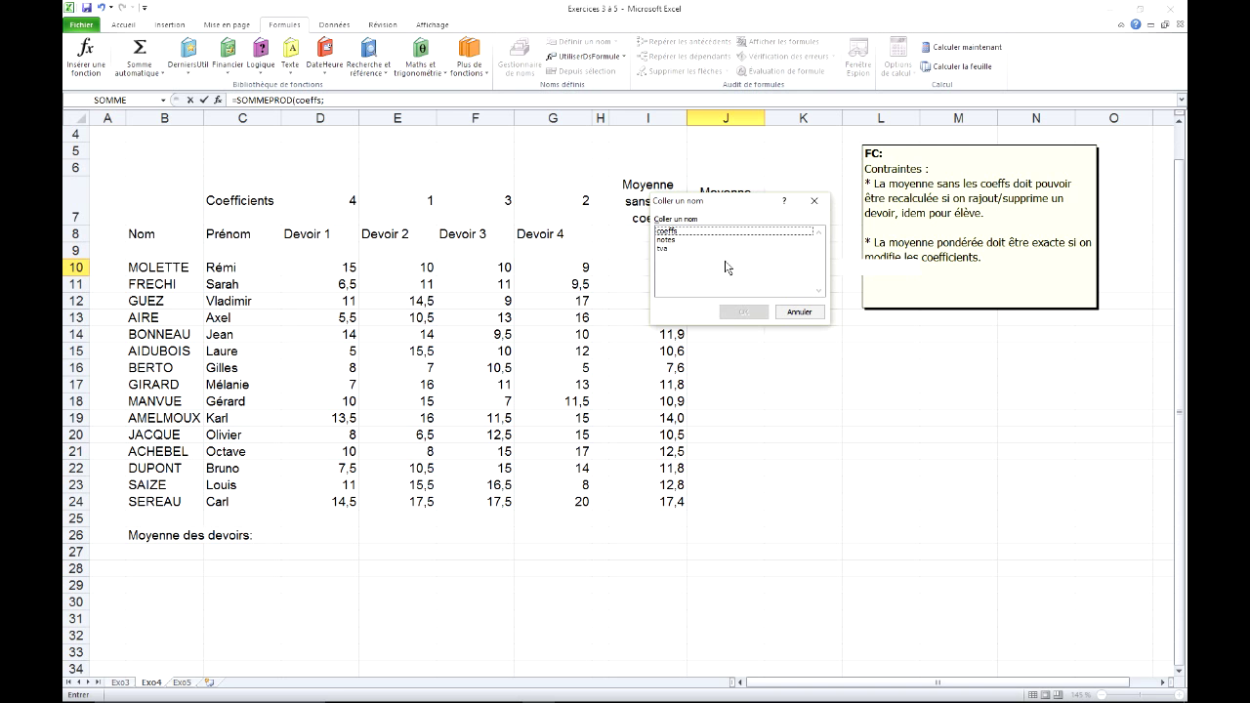
pyautogui.click(671, 240)
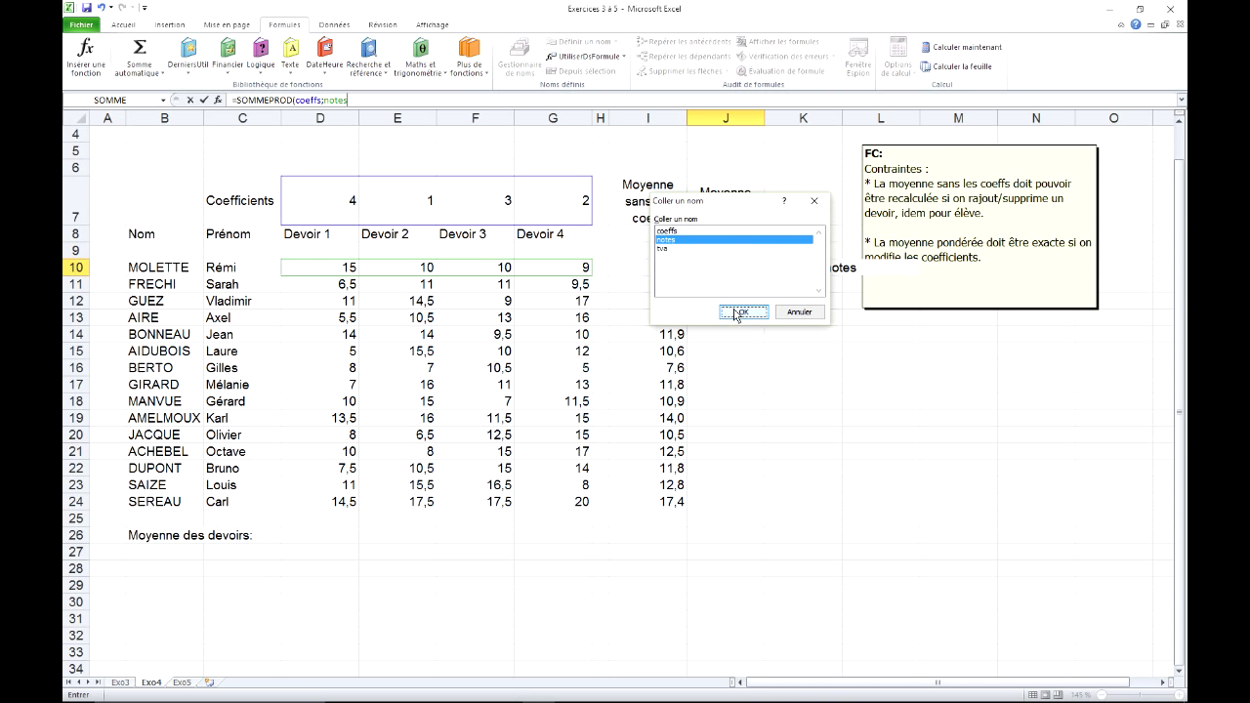
pyautogui.click(733, 312)
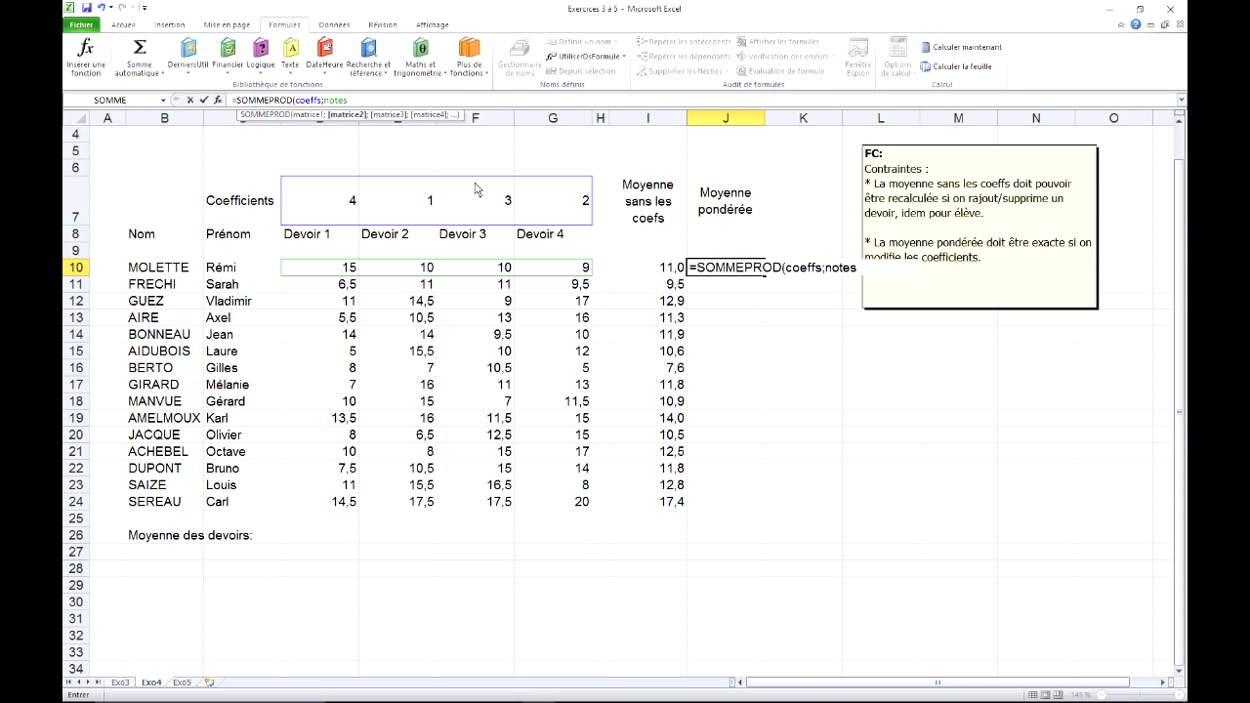
pyautogui.write(')')
pyautogui.write(')/')
# Step: Append /SOMME(coeffs) via Coller un nom and enter the formula, showing 11,8
pyautogui.click(366, 104)
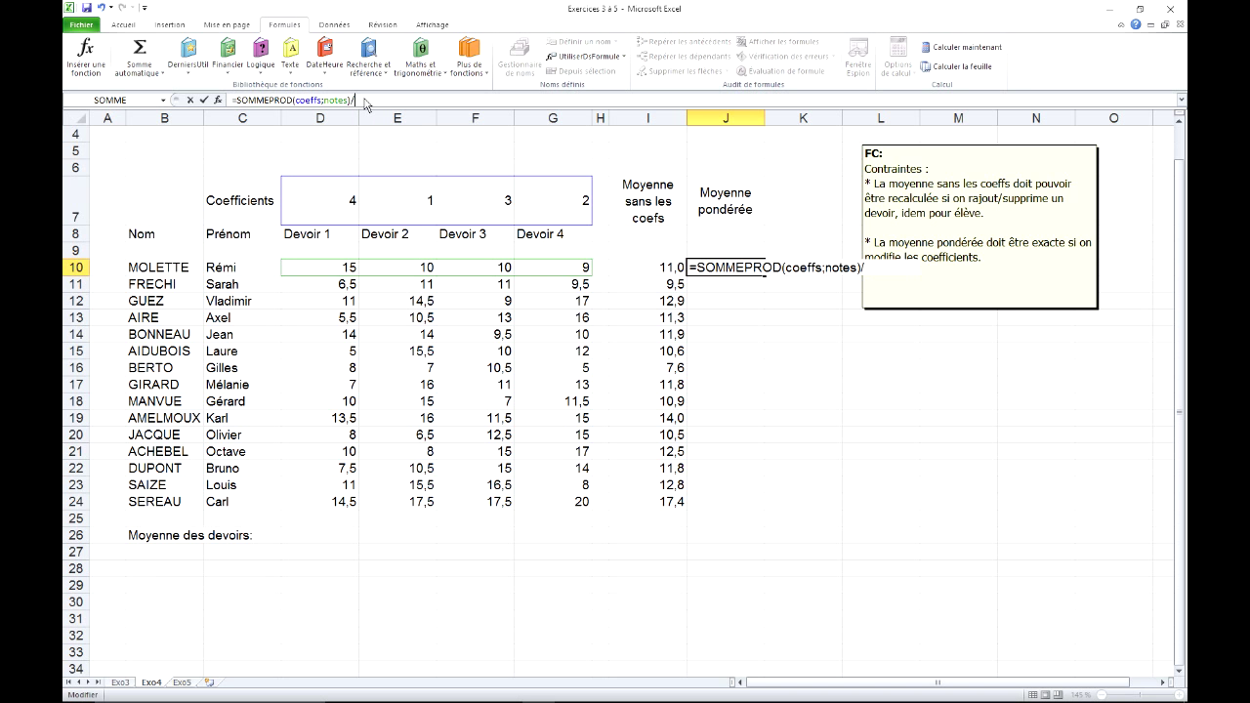
pyautogui.write('somme')
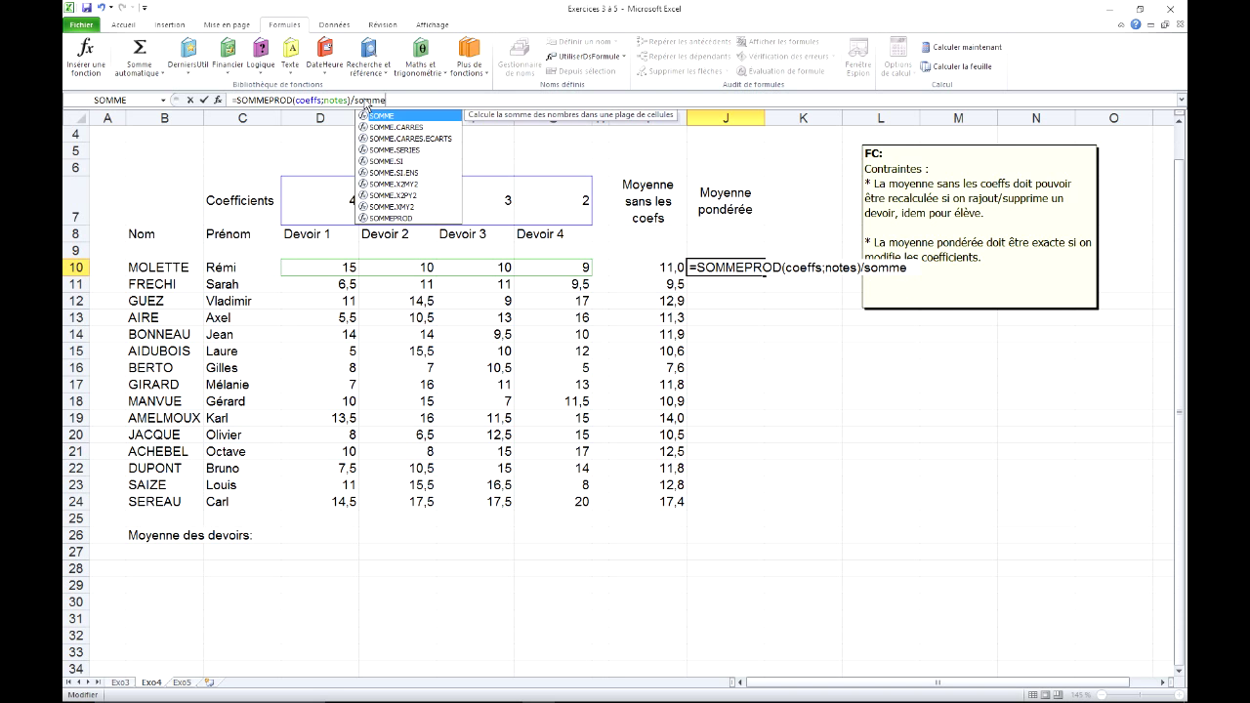
pyautogui.write('(')
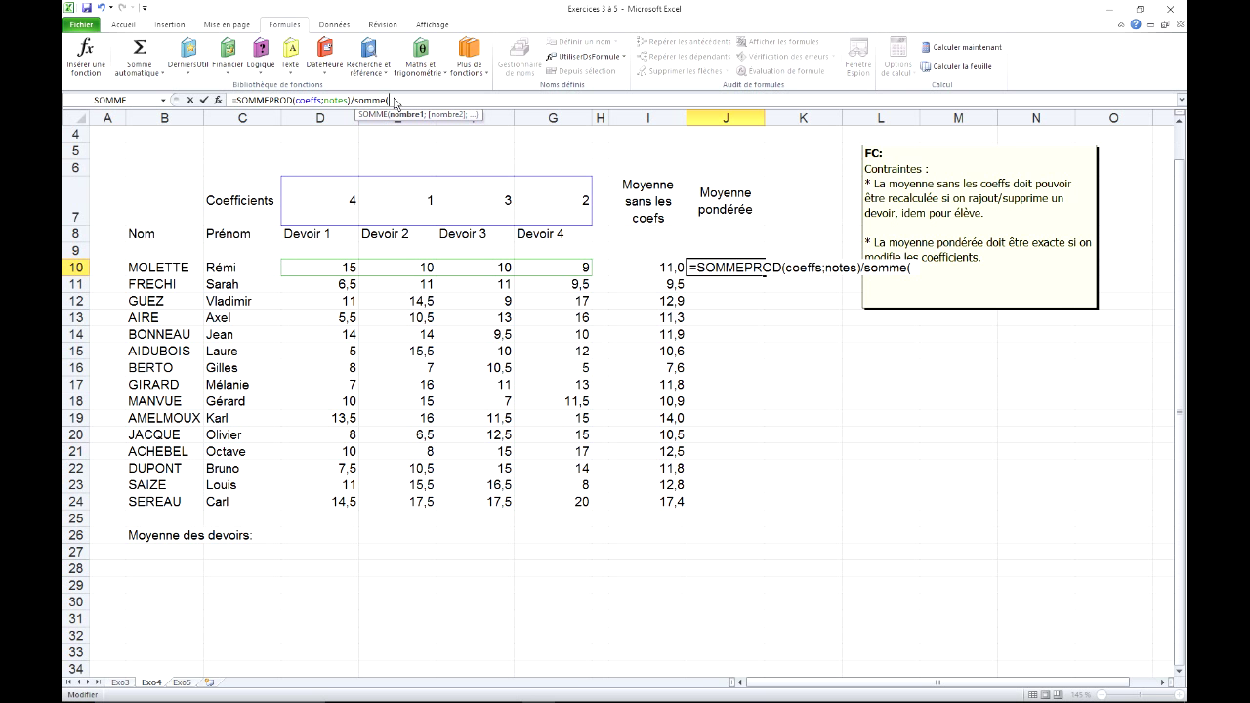
pyautogui.press('F3')
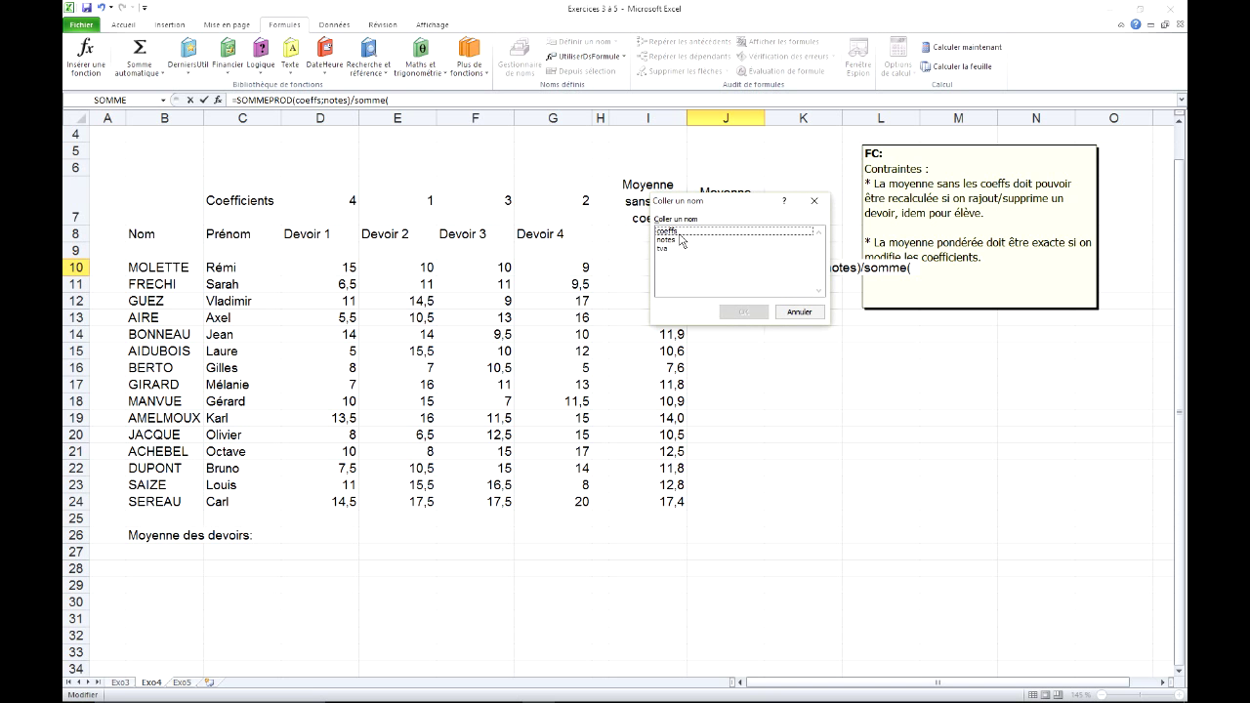
pyautogui.doubleClick(678, 232)
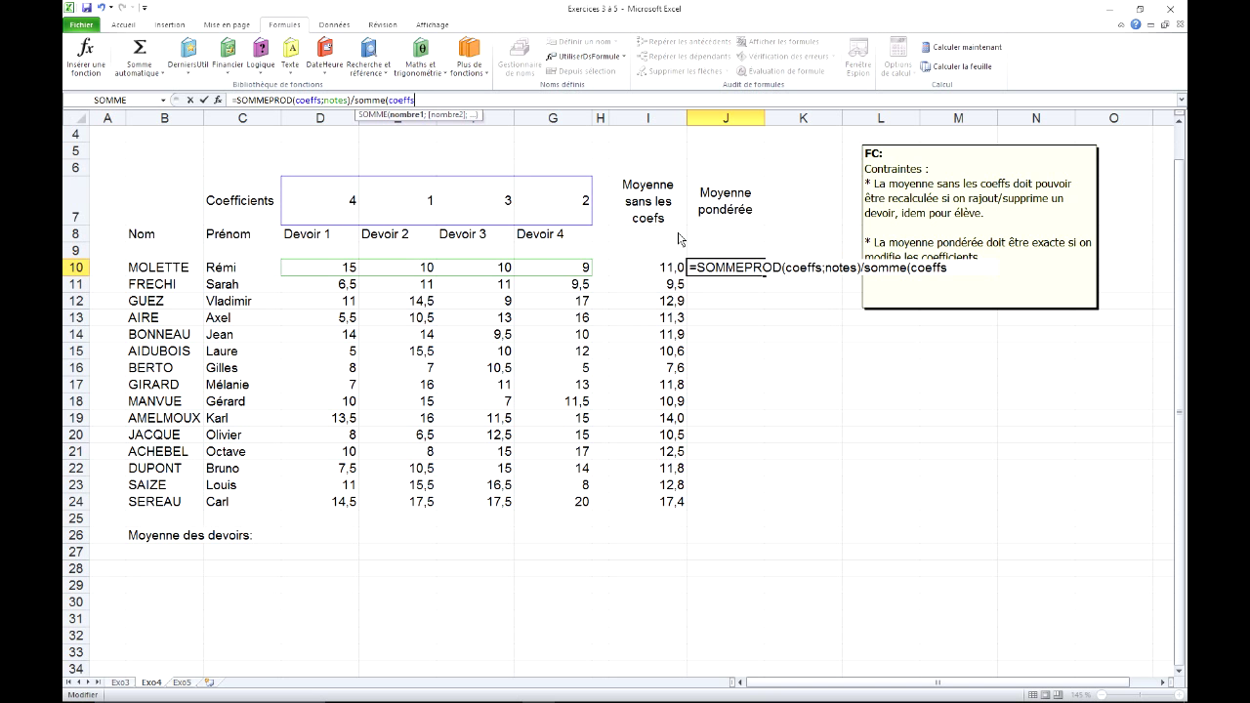
pyautogui.press('Return')
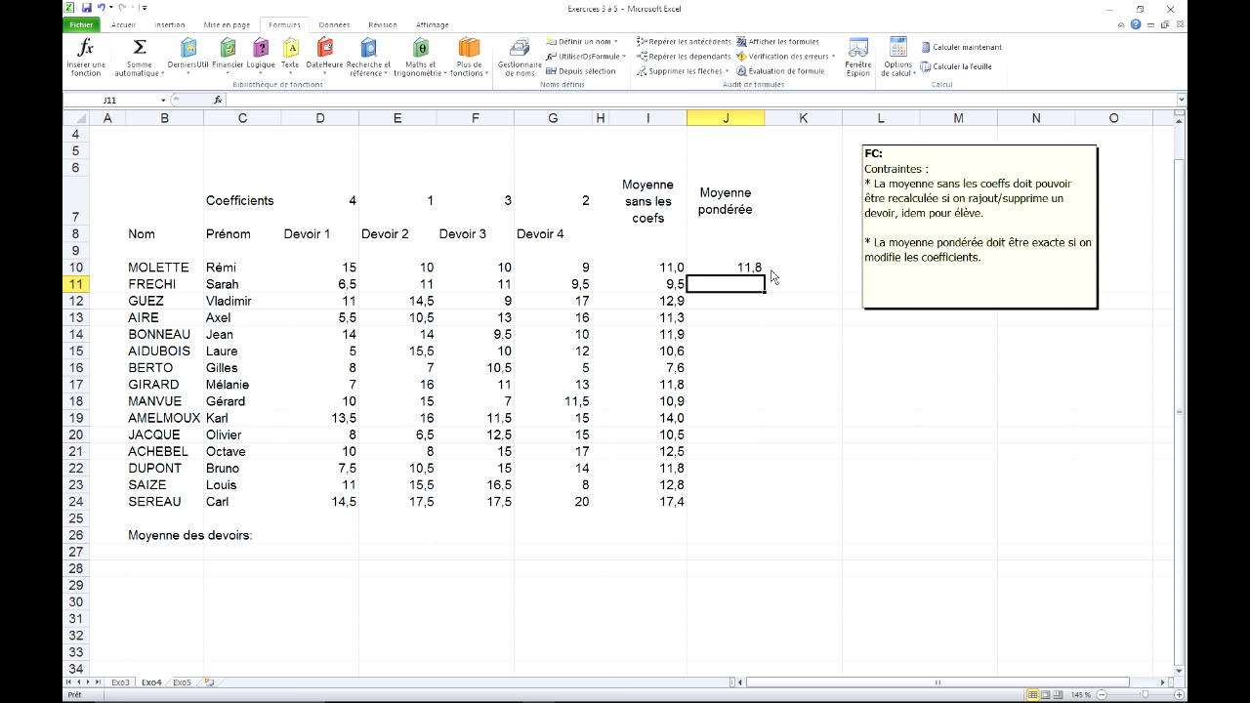
# Step: Fill J10's SOMMEPROD formula down to J24 and spot-check the results, 8,05 to 16,8
pyautogui.click(750, 271)
pyautogui.moveTo(766, 280); pyautogui.dragTo(752, 514)
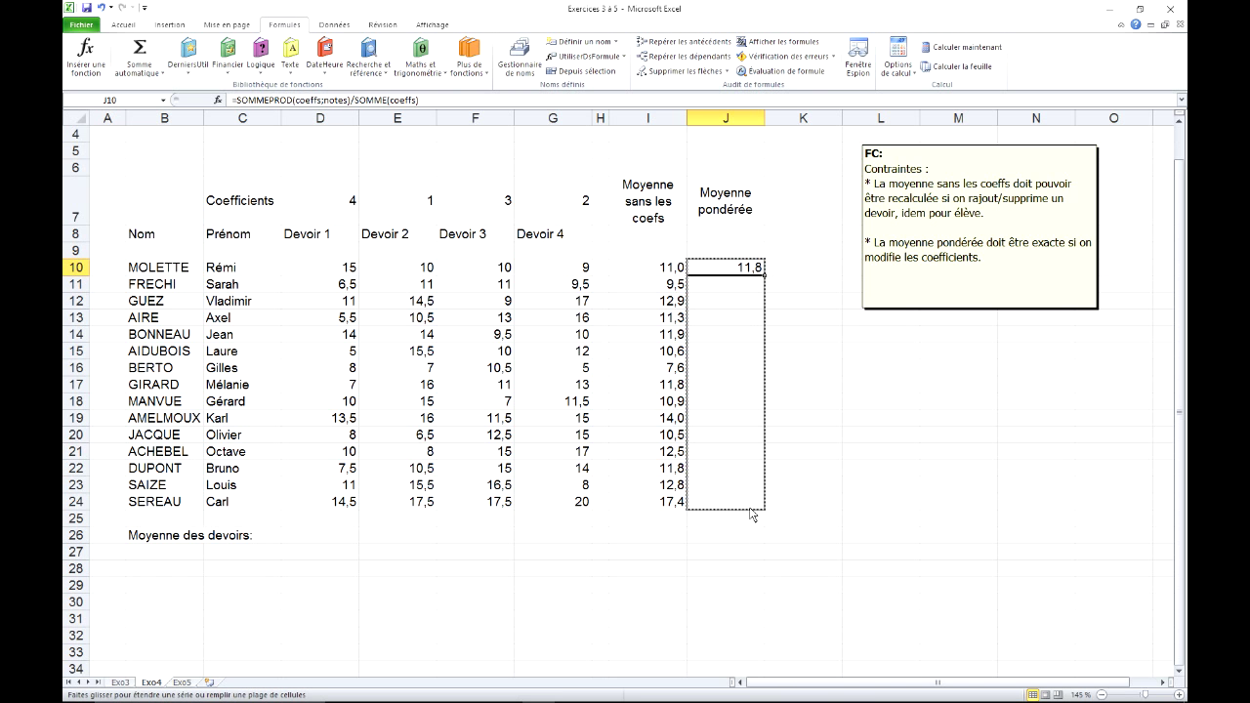
pyautogui.click(721, 333)
pyautogui.click(717, 400)
pyautogui.click(730, 468)
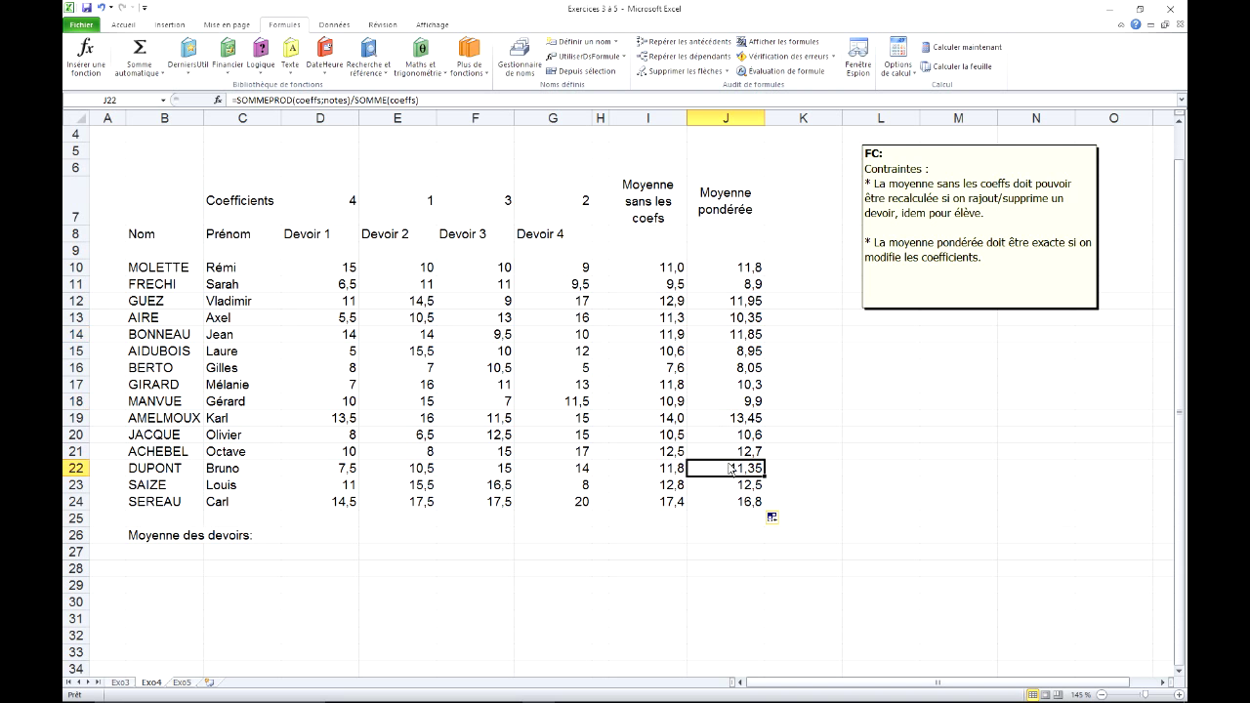
pyautogui.click(732, 276)
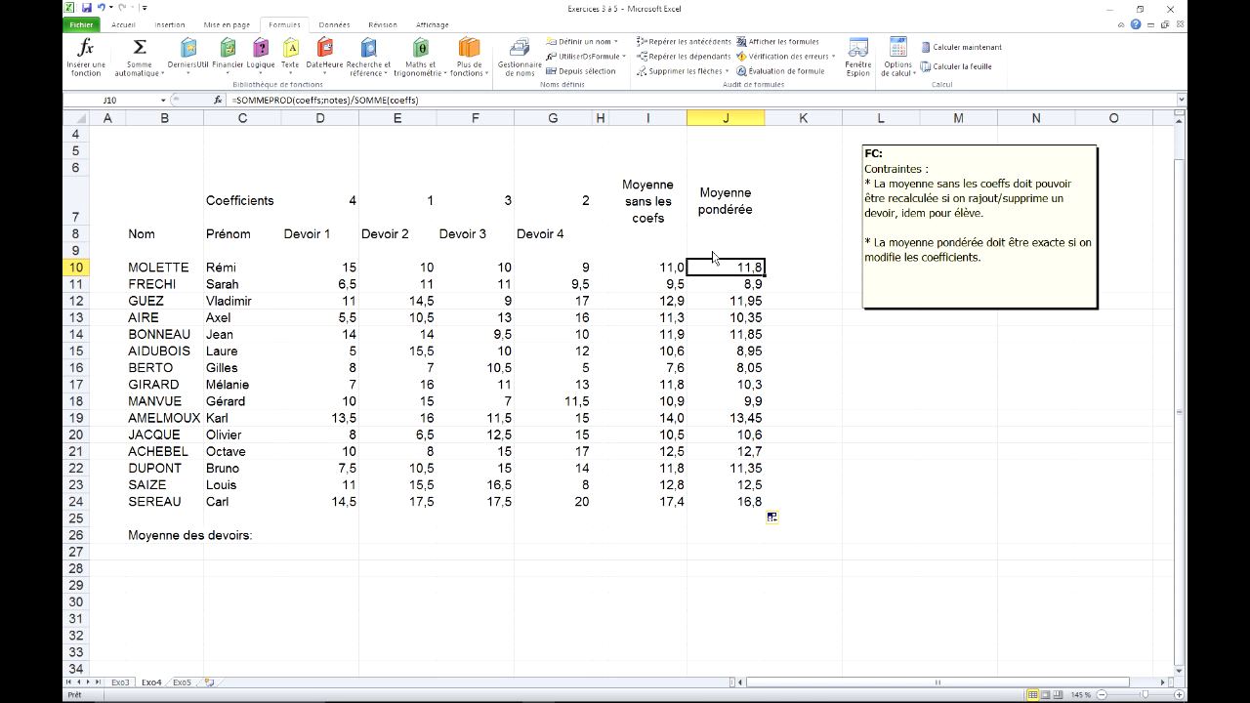